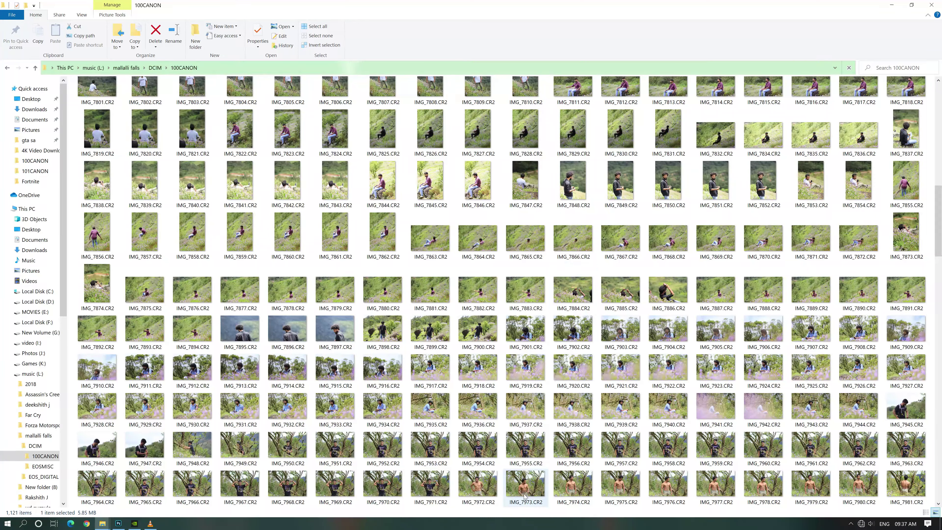
# - Open IMG_7919.CR2 from the 100CANON folder in Adobe Camera Raw
pyautogui.doubleClick(526, 376)
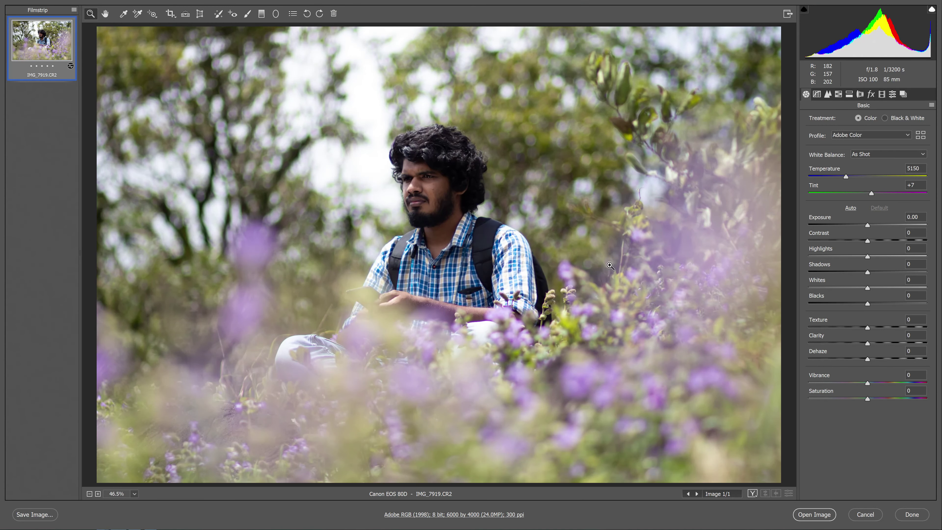
# - Set the white balance to Temperature 5800 and Tint +7
pyautogui.moveTo(842, 179); pyautogui.dragTo(852, 179)
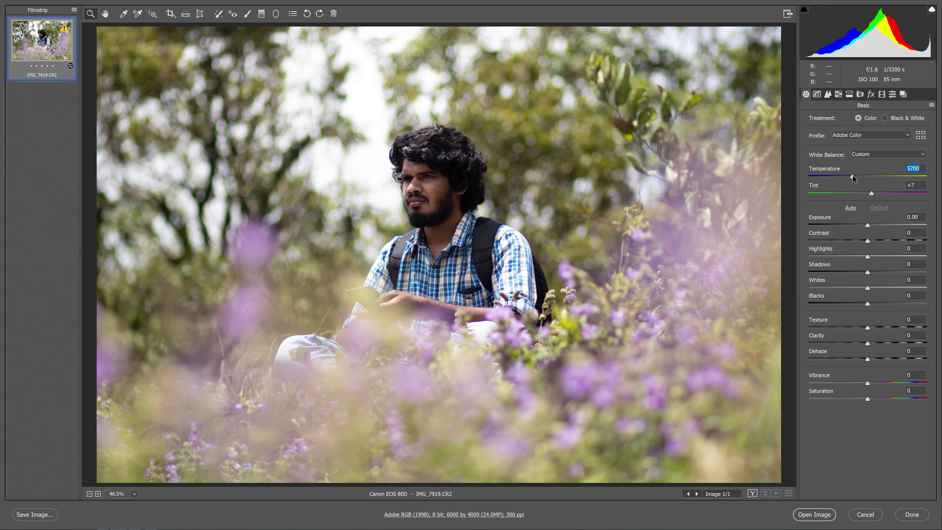
pyautogui.click(872, 192)
pyautogui.moveTo(871, 194); pyautogui.dragTo(873, 194)
pyautogui.moveTo(871, 191); pyautogui.dragTo(872, 192)
# - Set Highlights to -74, Shadows to +40 and Whites to +6
pyautogui.click(869, 258)
pyautogui.moveTo(868, 259); pyautogui.dragTo(829, 263)
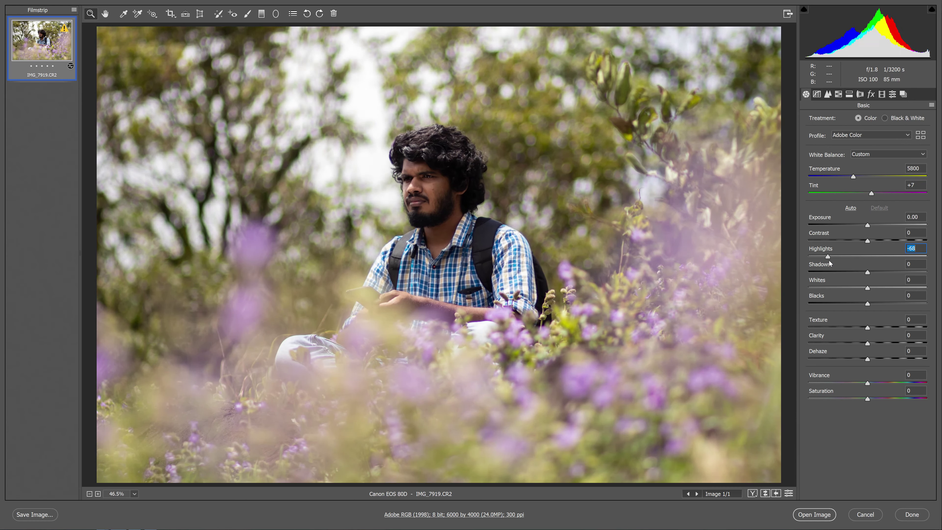
pyautogui.click(867, 272)
pyautogui.moveTo(867, 272); pyautogui.dragTo(885, 271)
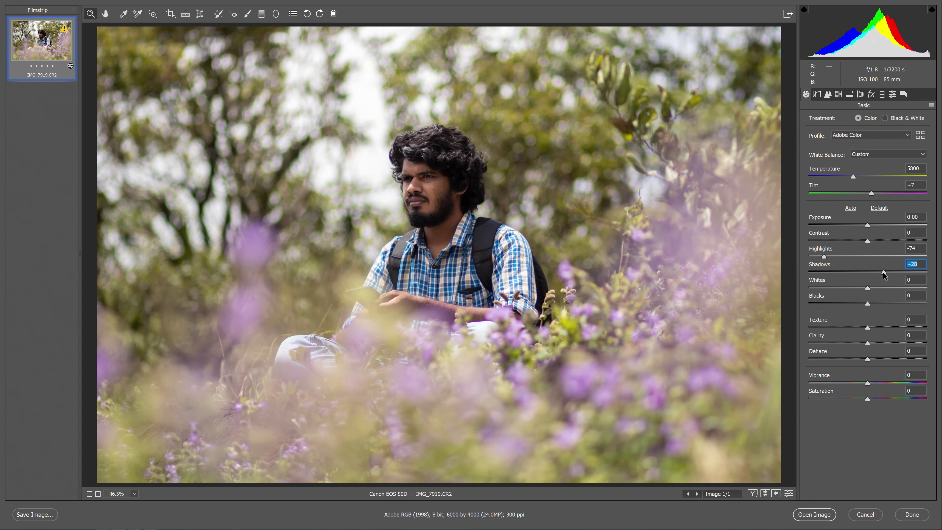
pyautogui.moveTo(890, 274); pyautogui.dragTo(891, 272)
pyautogui.click(869, 287)
pyautogui.moveTo(870, 290); pyautogui.dragTo(871, 290)
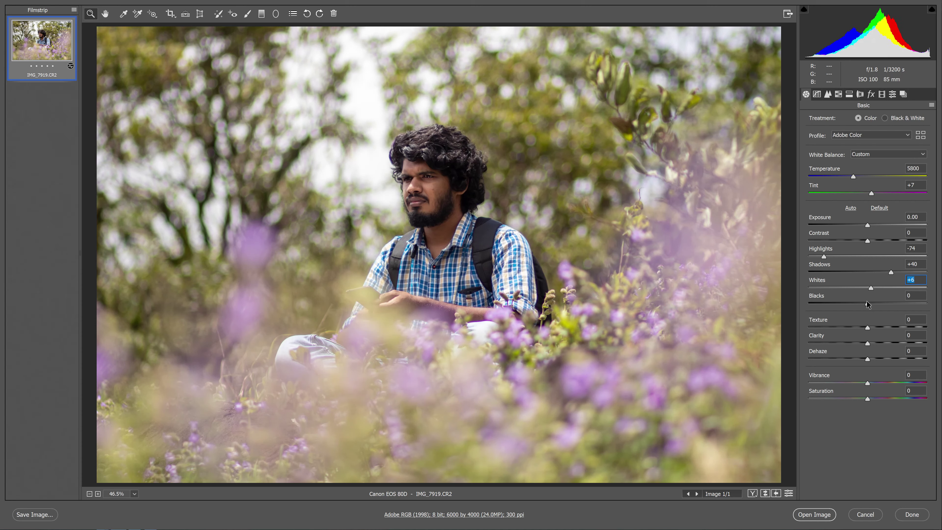
# - Set Blacks to -36, Contrast to +8 and Exposure to -0.20
pyautogui.moveTo(867, 304)
pyautogui.mouseDown()
pyautogui.moveTo(881, 303)
pyautogui.moveTo(847, 304)
pyautogui.mouseUp()
pyautogui.click(867, 240)
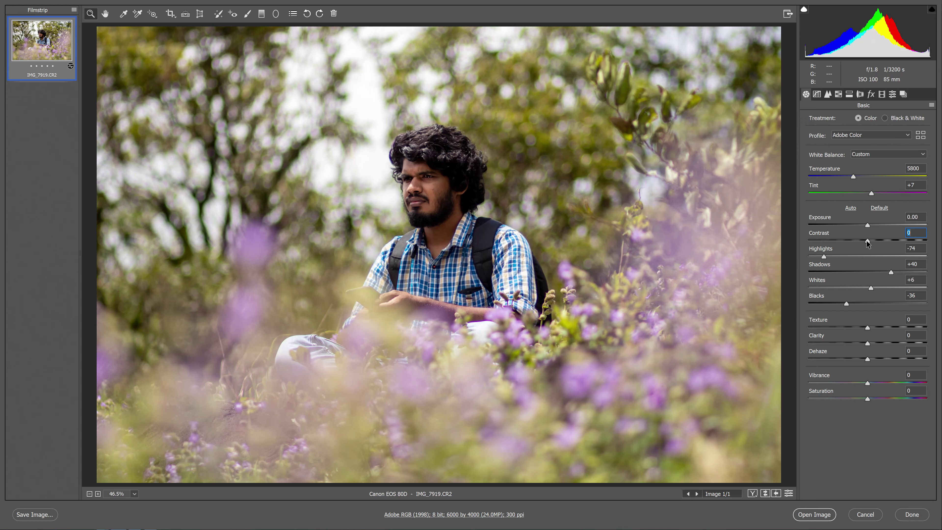
pyautogui.moveTo(867, 241); pyautogui.dragTo(871, 241)
pyautogui.click(868, 225)
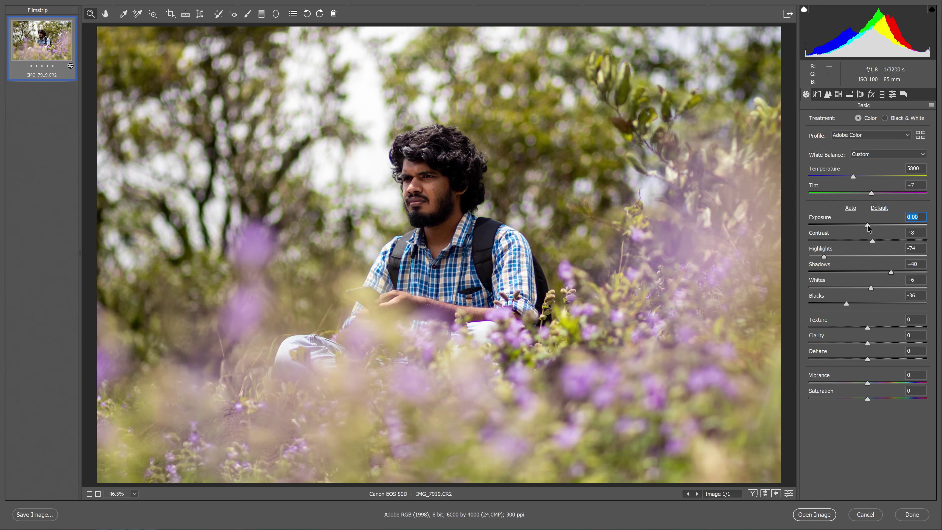
pyautogui.moveTo(867, 225); pyautogui.dragTo(866, 225)
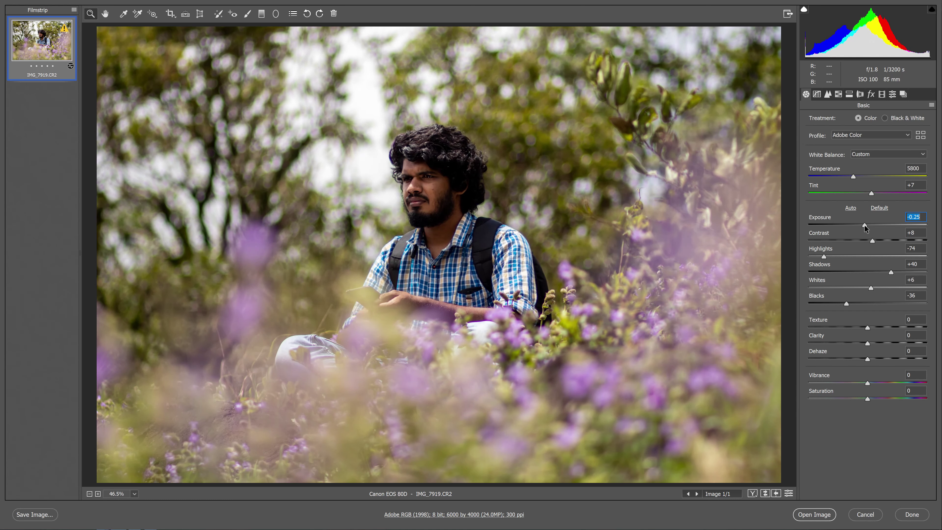
pyautogui.moveTo(866, 225); pyautogui.dragTo(865, 226)
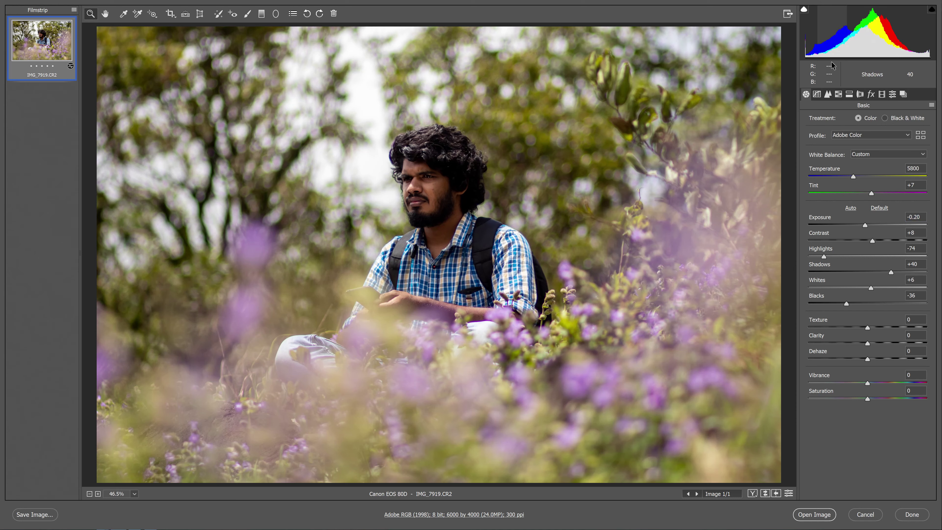
# - Set HSL Saturation Yellows -75, Greens -24, Oranges -15, and Hue Yellows +37, Greens +11
pyautogui.click(838, 94)
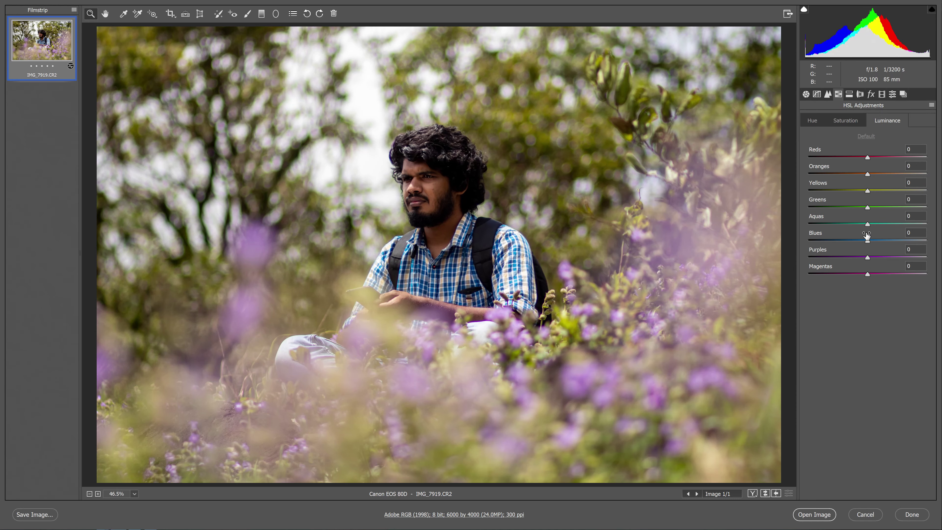
pyautogui.click(844, 121)
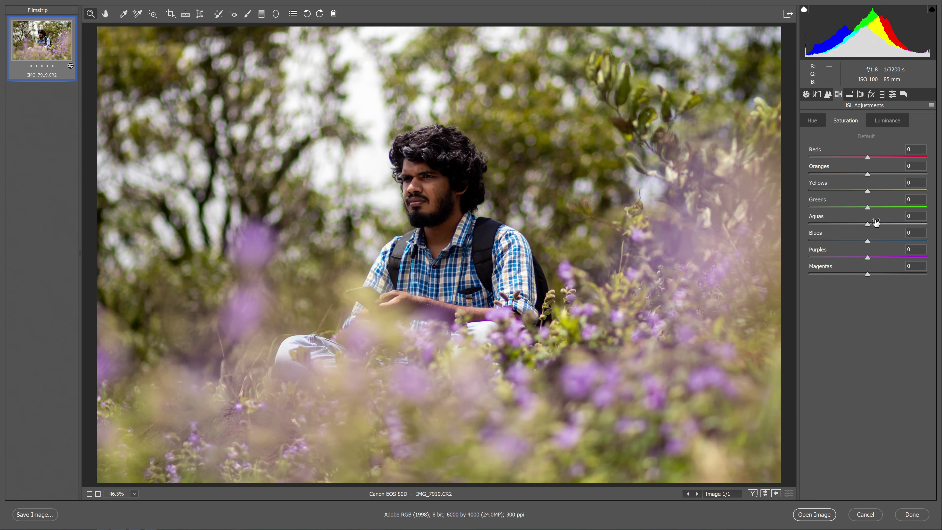
pyautogui.moveTo(867, 207)
pyautogui.mouseDown()
pyautogui.moveTo(831, 217)
pyautogui.moveTo(854, 226)
pyautogui.mouseUp()
pyautogui.moveTo(868, 190); pyautogui.dragTo(827, 191)
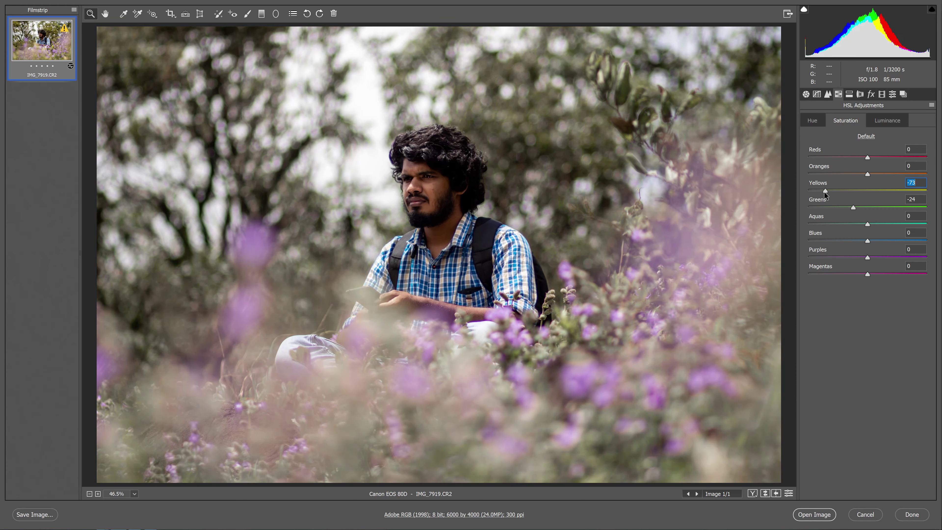
pyautogui.moveTo(824, 192); pyautogui.dragTo(858, 178)
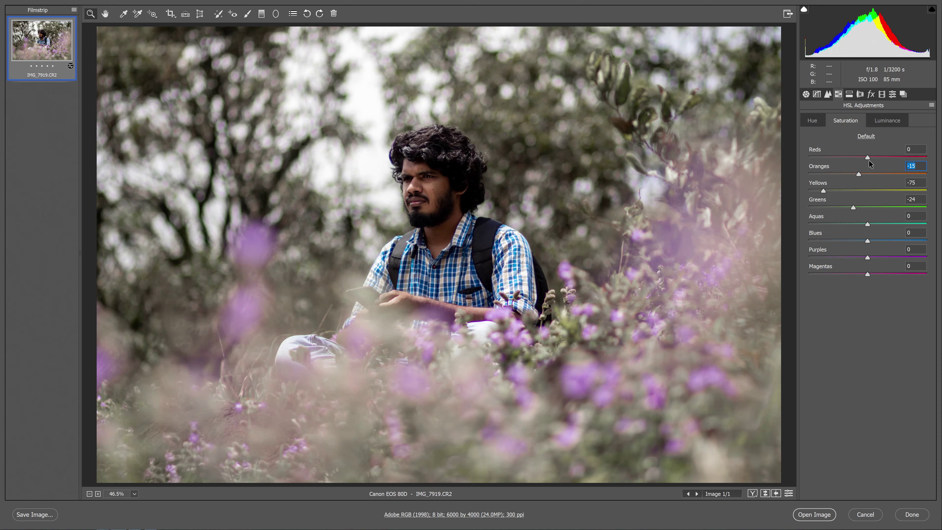
pyautogui.click(814, 122)
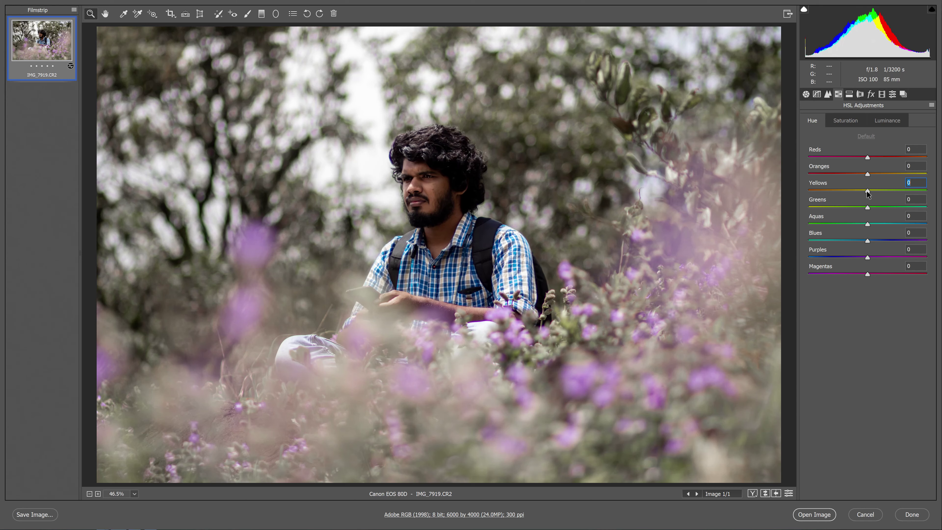
pyautogui.moveTo(867, 192)
pyautogui.mouseDown()
pyautogui.moveTo(889, 197)
pyautogui.moveTo(874, 210)
pyautogui.mouseUp()
pyautogui.click(868, 207)
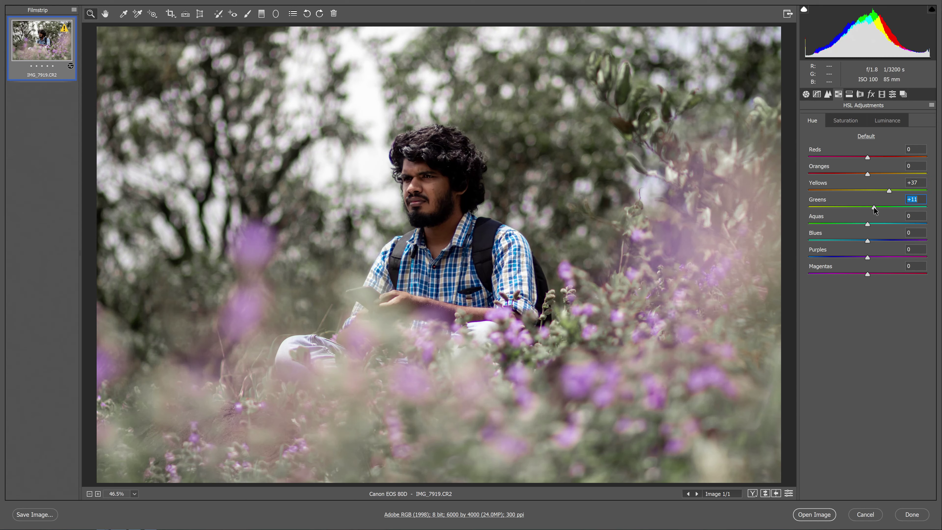
# - Set HSL Luminance Oranges +17, Yellows -20 and Greens -22
pyautogui.click(885, 122)
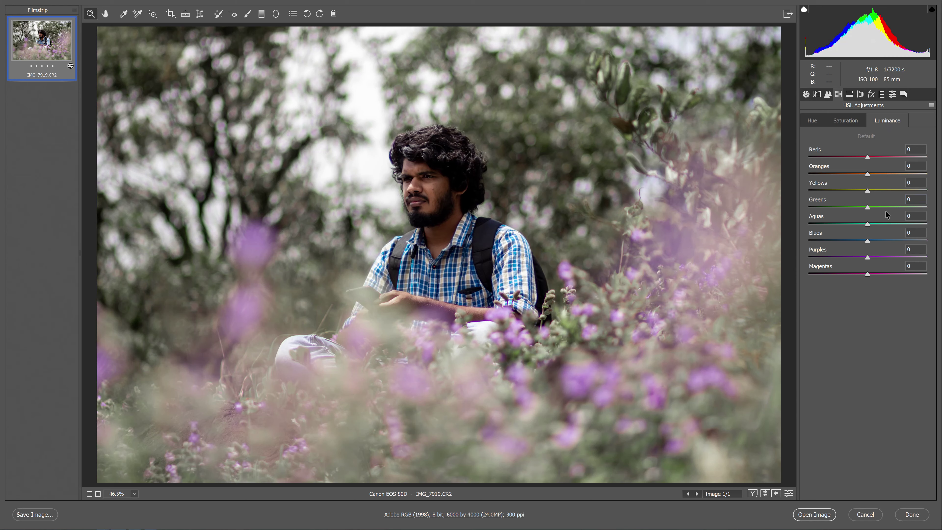
pyautogui.moveTo(868, 174); pyautogui.dragTo(878, 174)
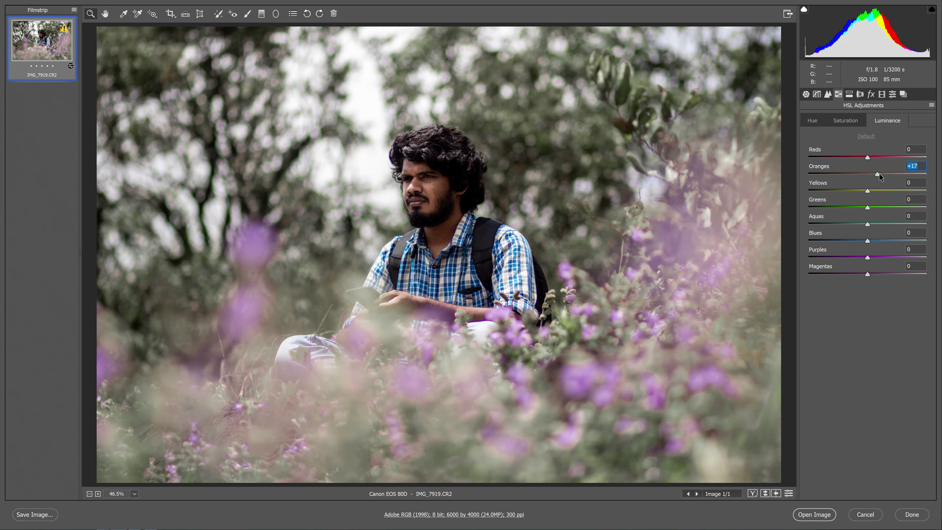
pyautogui.moveTo(868, 191)
pyautogui.mouseDown()
pyautogui.moveTo(878, 190)
pyautogui.moveTo(861, 191)
pyautogui.moveTo(854, 214)
pyautogui.mouseUp()
pyautogui.click(867, 208)
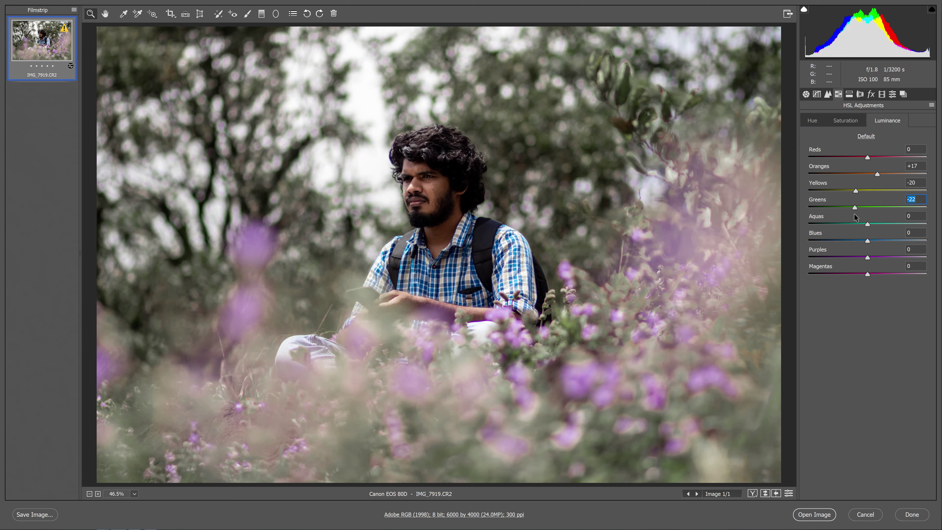
pyautogui.click(868, 223)
# - Enable lens profile corrections with vignetting 0 and set purple defringe amount to 20
pyautogui.click(860, 94)
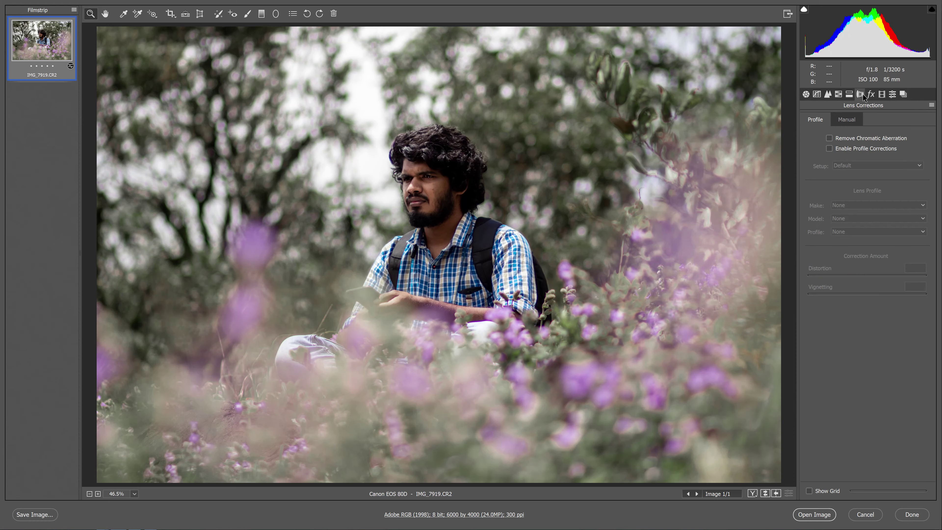
pyautogui.click(829, 148)
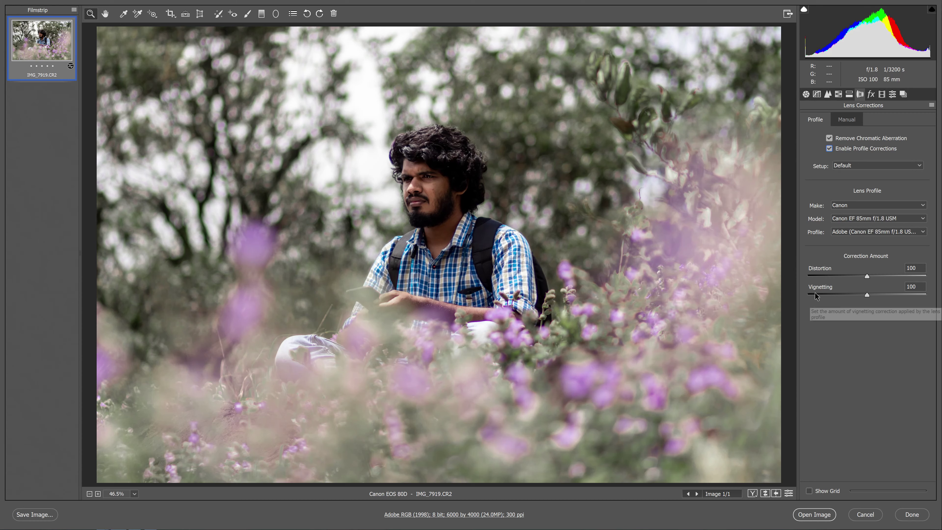
pyautogui.doubleClick(805, 286)
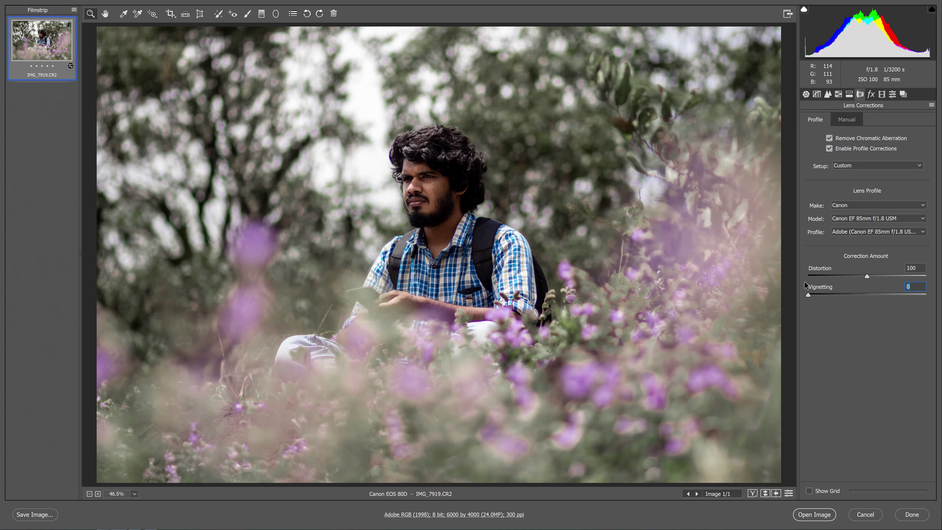
pyautogui.click(847, 119)
pyautogui.click(812, 193)
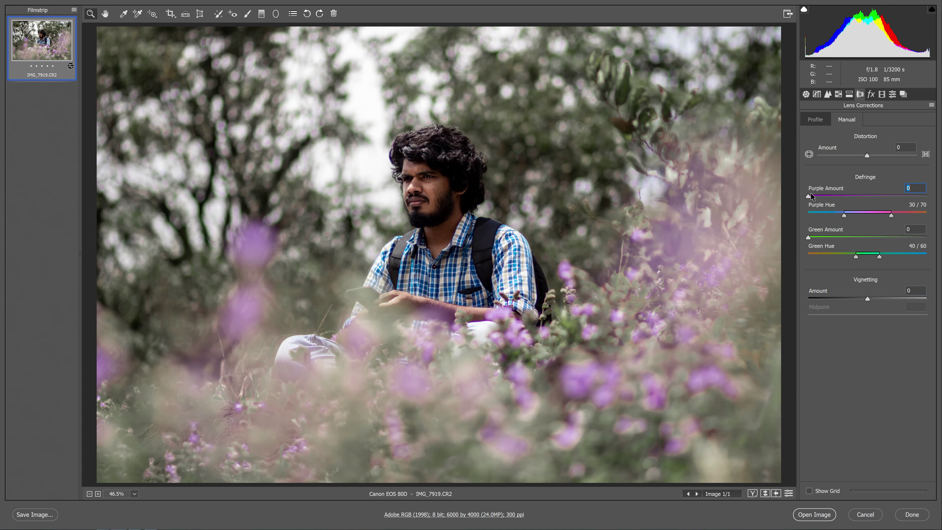
pyautogui.write('17')
pyautogui.press('Up')
pyautogui.press('Up')
pyautogui.press('Up')
# - Set Calibration primary hues to Red +58, Green +57 and Blue -3
pyautogui.click(883, 95)
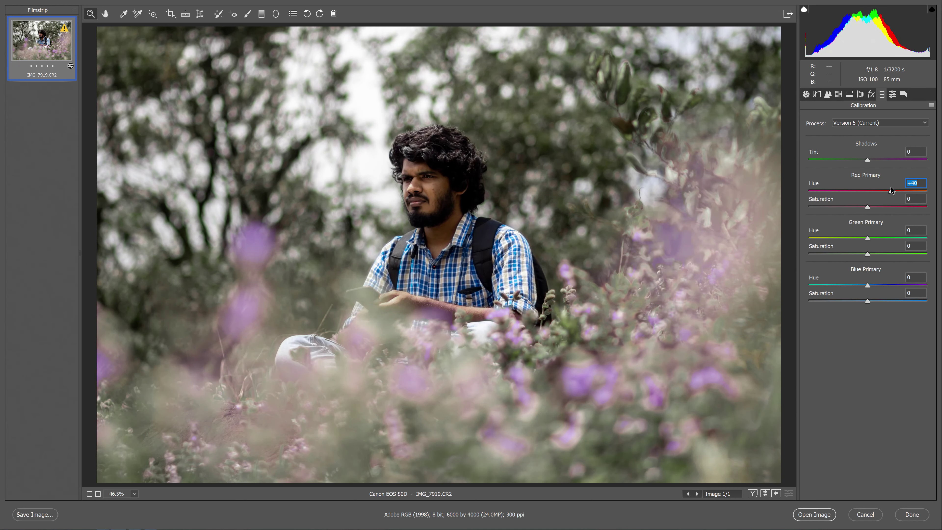
pyautogui.moveTo(867, 191); pyautogui.dragTo(895, 190)
pyautogui.click(868, 238)
pyautogui.moveTo(869, 237); pyautogui.dragTo(886, 240)
pyautogui.moveTo(902, 244); pyautogui.dragTo(904, 245)
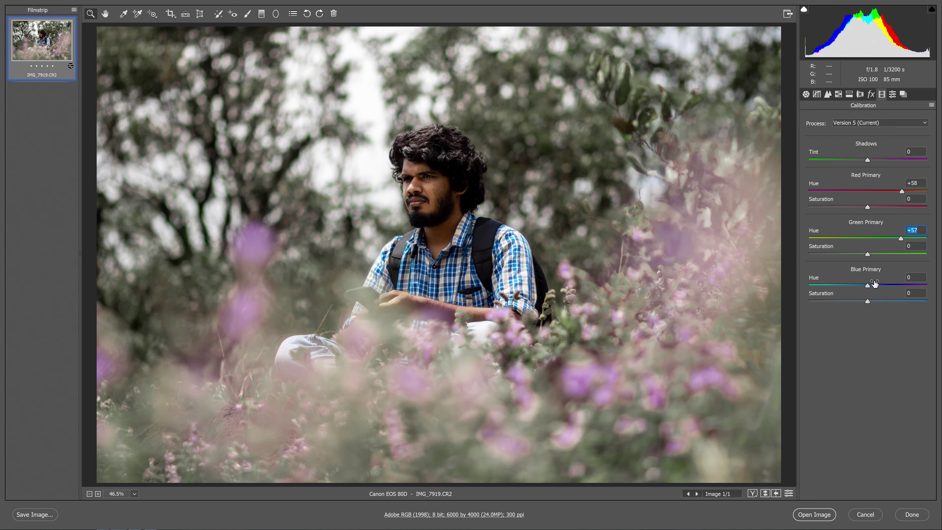
pyautogui.moveTo(874, 283); pyautogui.dragTo(857, 287)
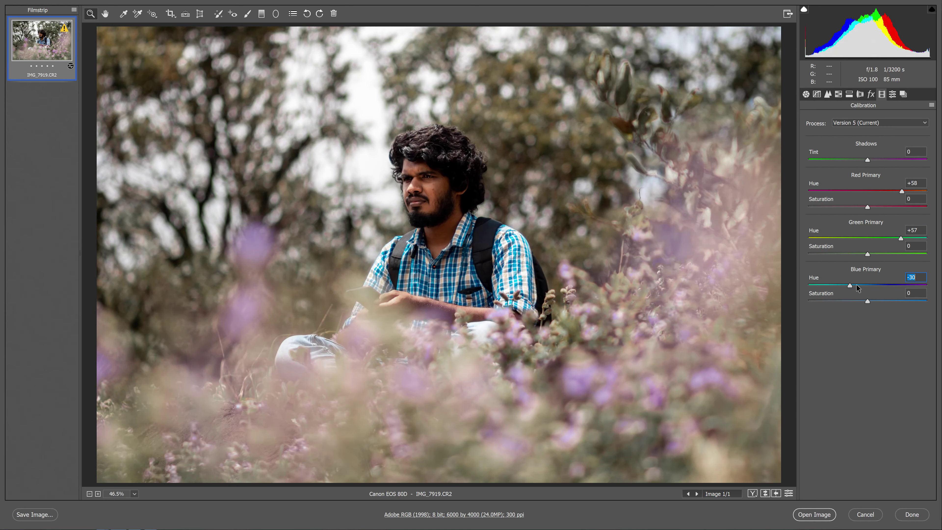
pyautogui.moveTo(856, 288)
pyautogui.mouseDown()
pyautogui.moveTo(811, 293)
pyautogui.moveTo(867, 286)
pyautogui.mouseUp()
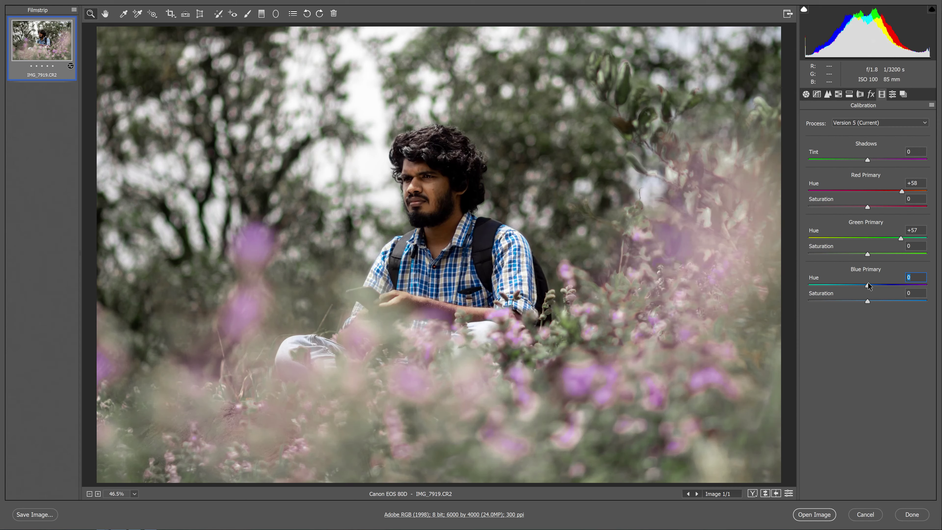
pyautogui.moveTo(866, 286); pyautogui.dragTo(864, 286)
# - Draw a radial filter around the man, then widen and heighten it while checking the mask
pyautogui.click(276, 13)
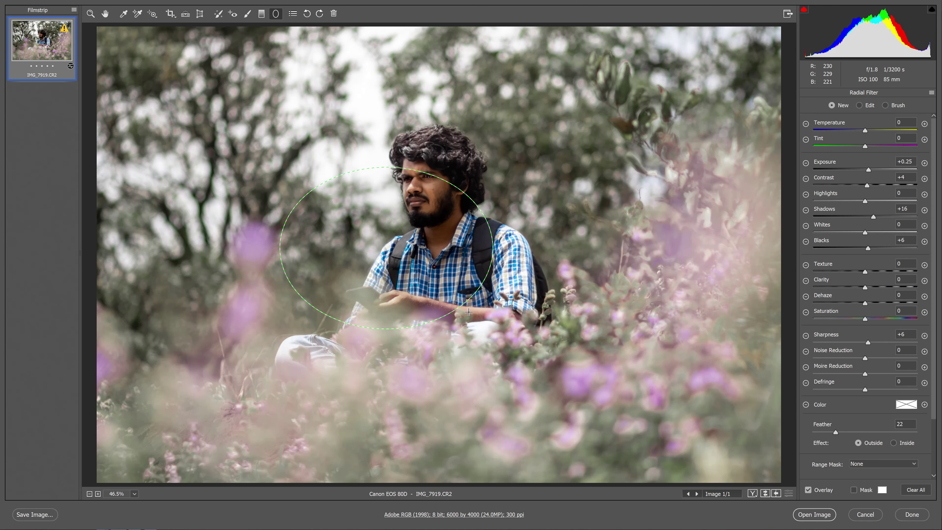
pyautogui.moveTo(396, 247); pyautogui.dragTo(608, 418)
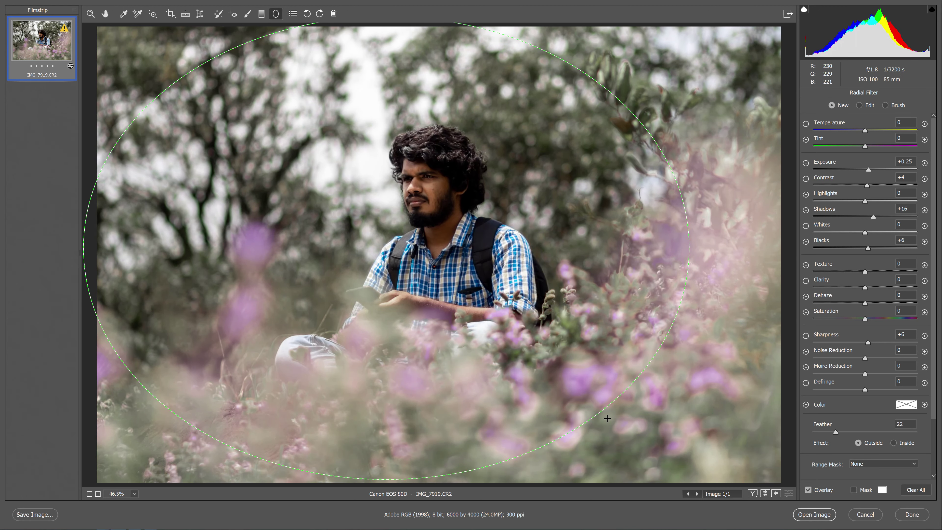
pyautogui.moveTo(608, 418); pyautogui.dragTo(577, 417)
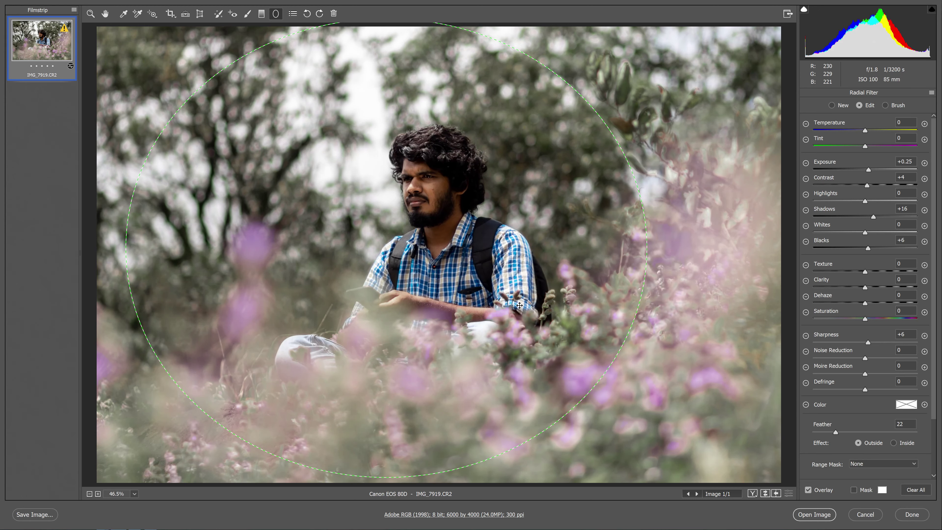
pyautogui.moveTo(516, 308)
pyautogui.mouseDown()
pyautogui.moveTo(544, 316)
pyautogui.moveTo(550, 303)
pyautogui.mouseUp()
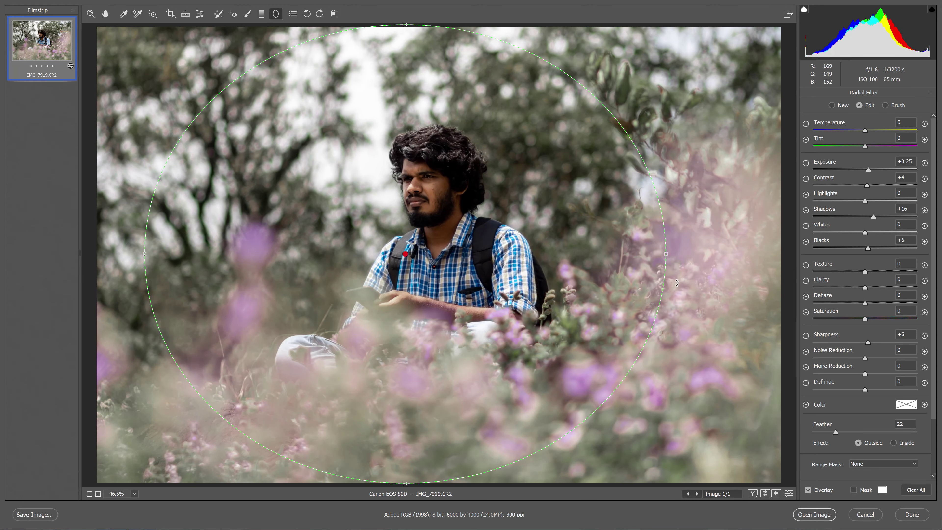
pyautogui.moveTo(672, 262); pyautogui.dragTo(689, 259)
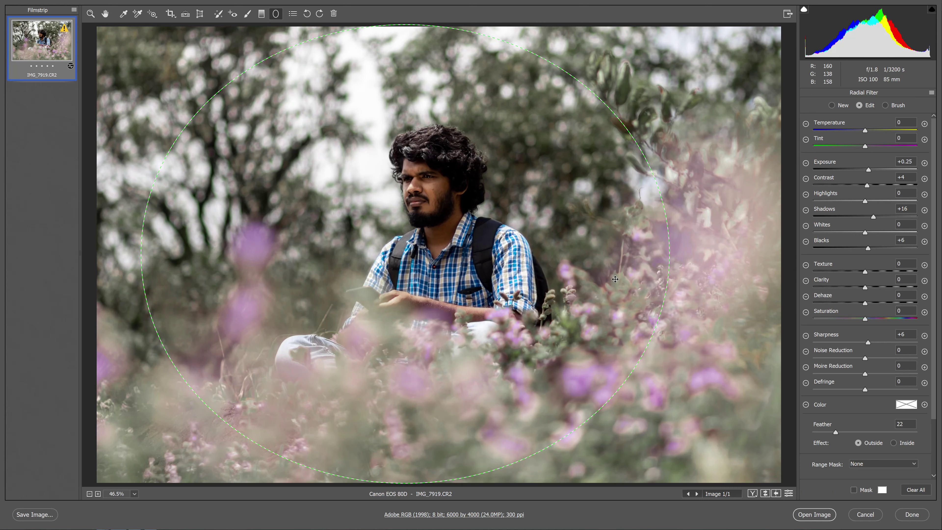
pyautogui.click(854, 490)
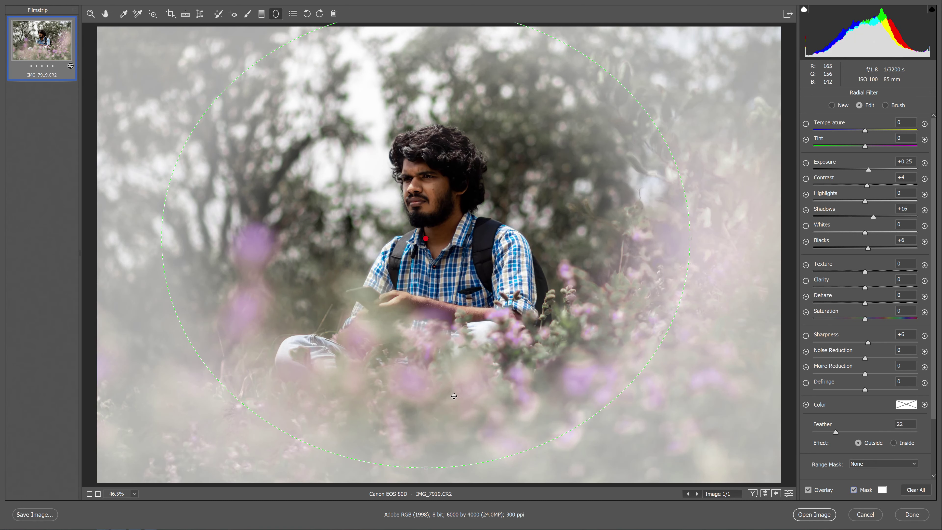
pyautogui.moveTo(699, 245); pyautogui.dragTo(706, 244)
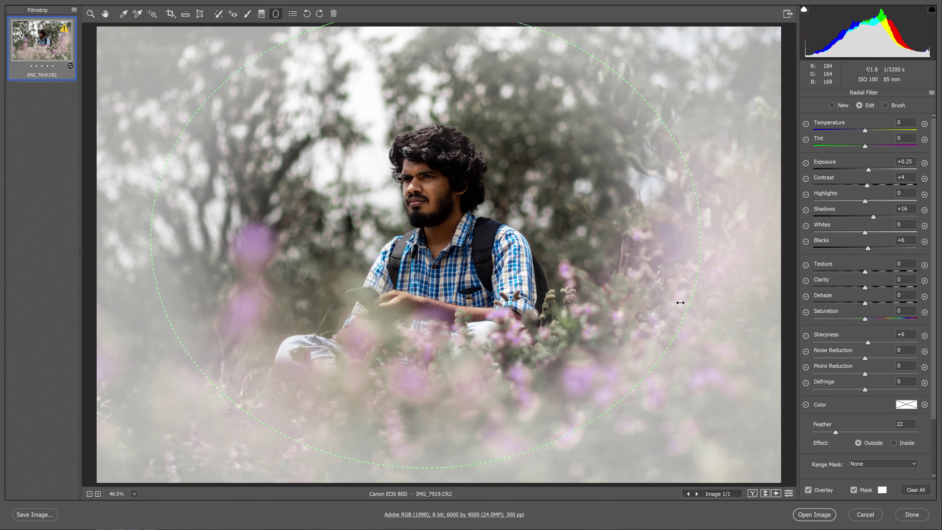
pyautogui.moveTo(153, 242); pyautogui.dragTo(134, 243)
pyautogui.moveTo(430, 474); pyautogui.dragTo(430, 477)
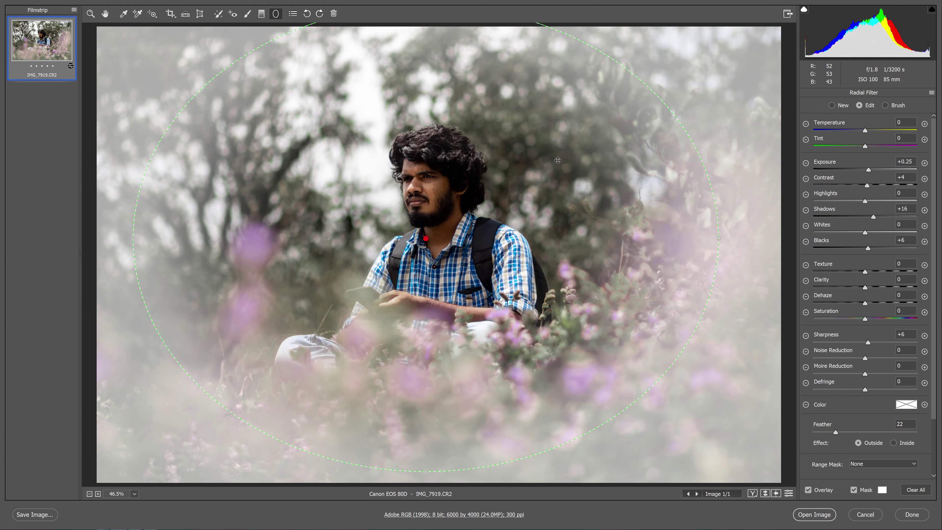
pyautogui.click(855, 490)
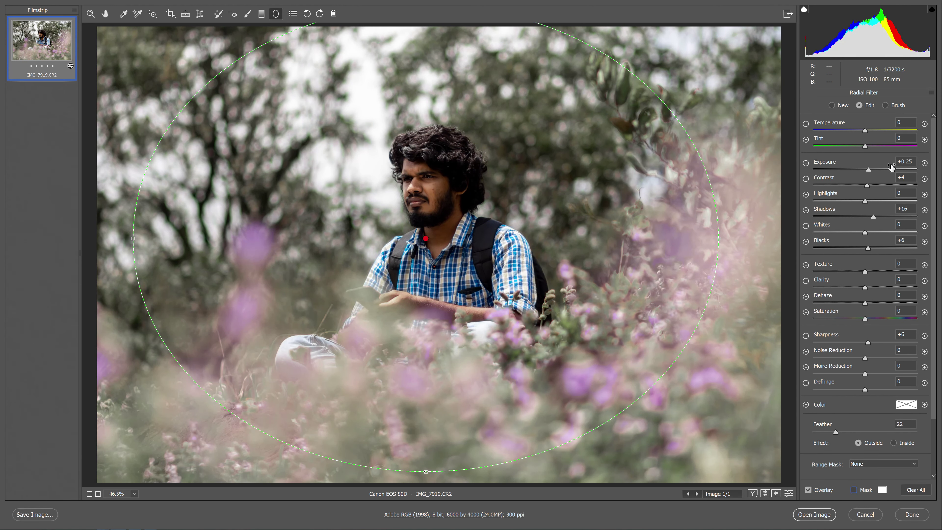
# - Set the radial filter's Exposure, Shadows, Blacks and Sharpness back to 0
pyautogui.press('Return')
pyautogui.write('0')
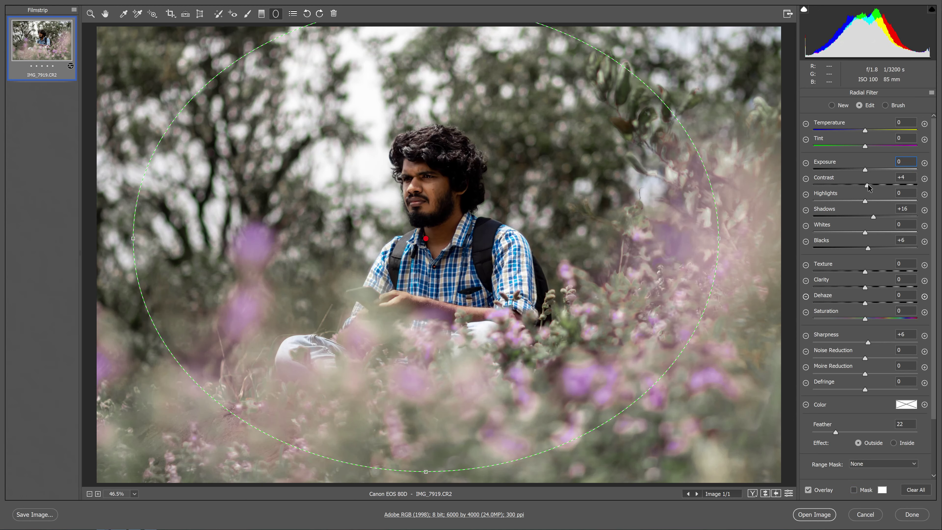
pyautogui.click(874, 216)
pyautogui.doubleClick(873, 216)
pyautogui.doubleClick(872, 249)
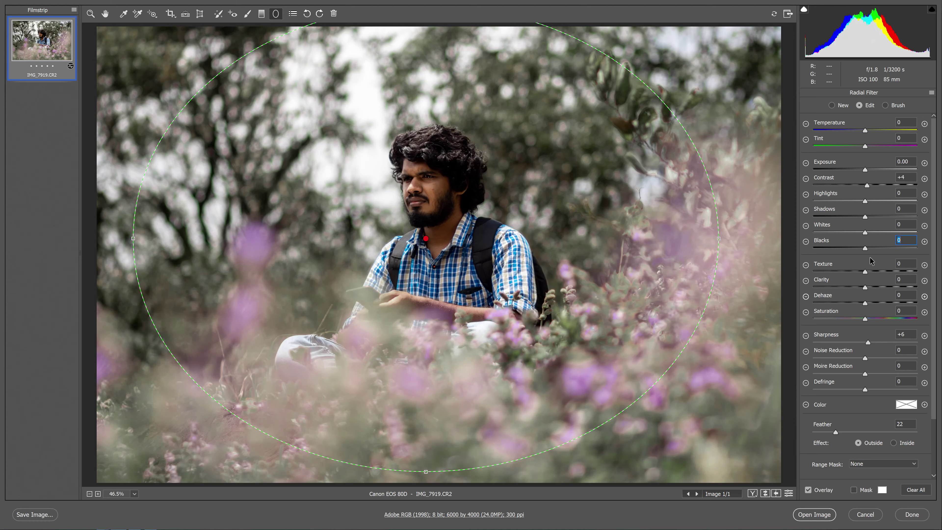
pyautogui.doubleClick(868, 342)
# - Set the radial filter to Contrast +9, Highlights -26, Shadows +27, Whites +2, Texture +12, Clarity +20
pyautogui.moveTo(867, 183)
pyautogui.mouseDown()
pyautogui.moveTo(871, 174)
pyautogui.moveTo(853, 179)
pyautogui.mouseUp()
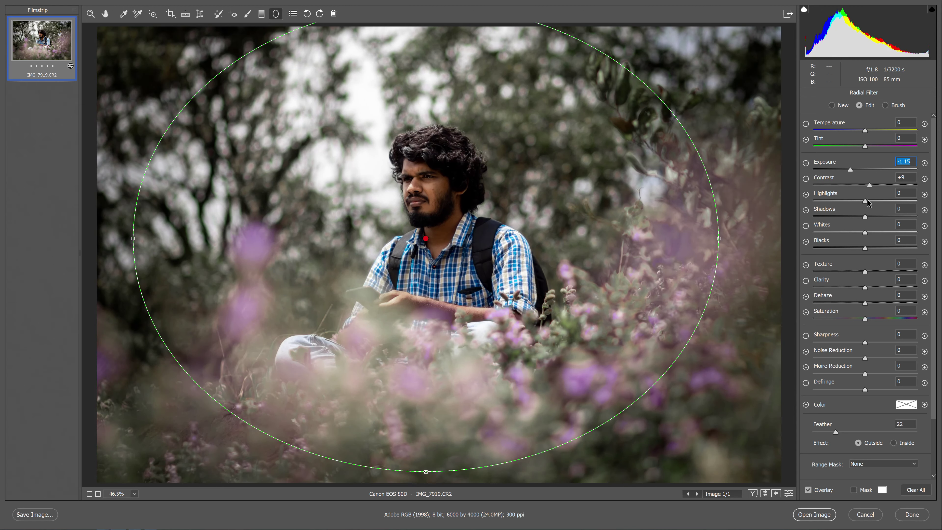
pyautogui.moveTo(866, 200)
pyautogui.mouseDown()
pyautogui.moveTo(854, 206)
pyautogui.moveTo(880, 219)
pyautogui.moveTo(869, 234)
pyautogui.mouseUp()
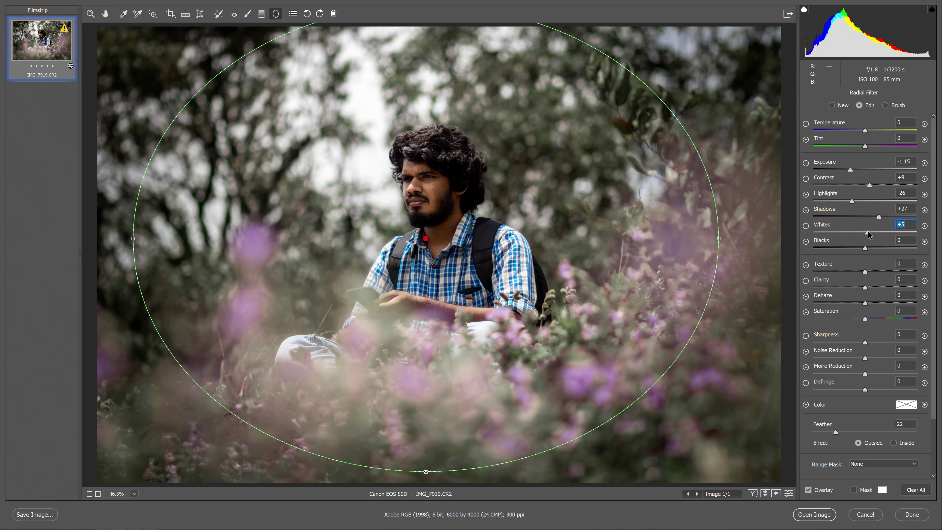
pyautogui.doubleClick(868, 233)
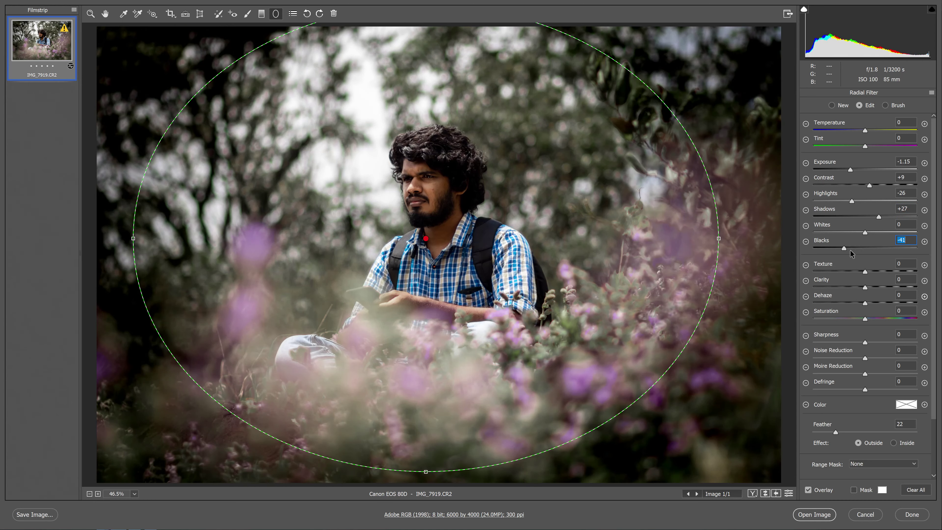
pyautogui.moveTo(865, 248)
pyautogui.mouseDown()
pyautogui.moveTo(893, 252)
pyautogui.moveTo(848, 237)
pyautogui.moveTo(866, 236)
pyautogui.mouseUp()
pyautogui.doubleClick(889, 248)
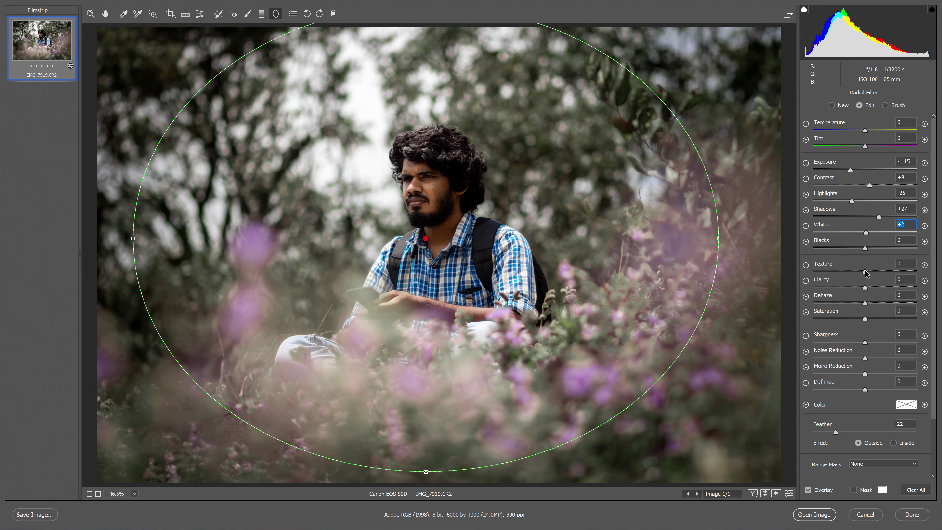
pyautogui.moveTo(865, 271); pyautogui.dragTo(872, 273)
pyautogui.click(865, 286)
pyautogui.moveTo(866, 288); pyautogui.dragTo(877, 294)
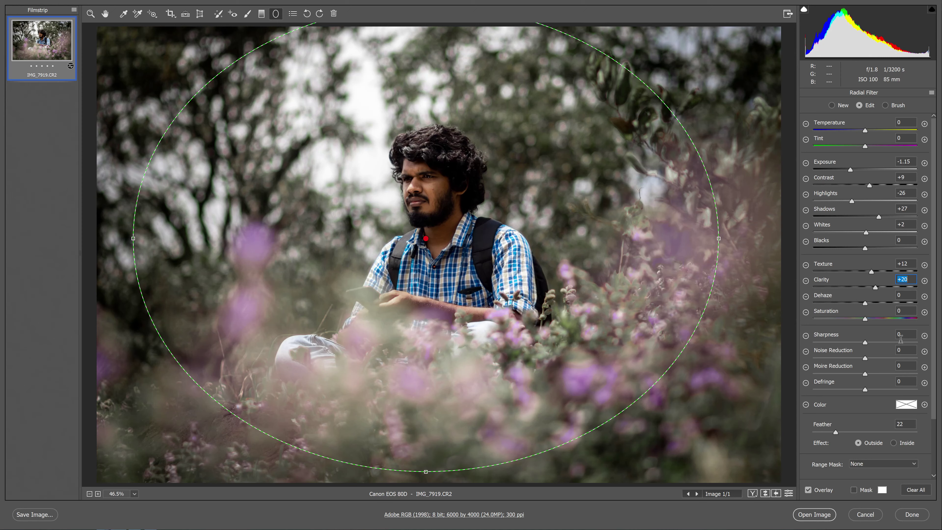
# - Raise the radial filter's Sharpness to +28 and compare the Inside effect, keeping Outside
pyautogui.moveTo(864, 343); pyautogui.dragTo(879, 346)
pyautogui.scroll(-3, 935, 394)
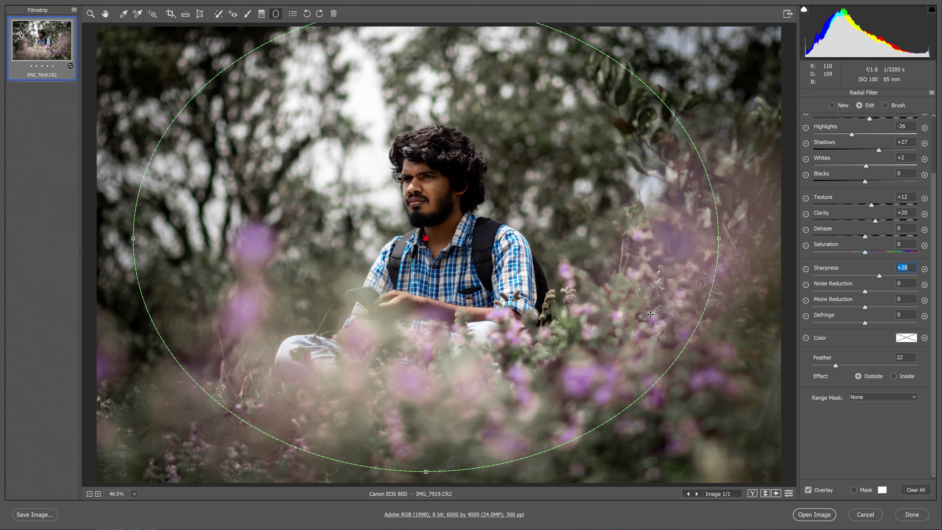
pyautogui.scroll(3, 850, 373)
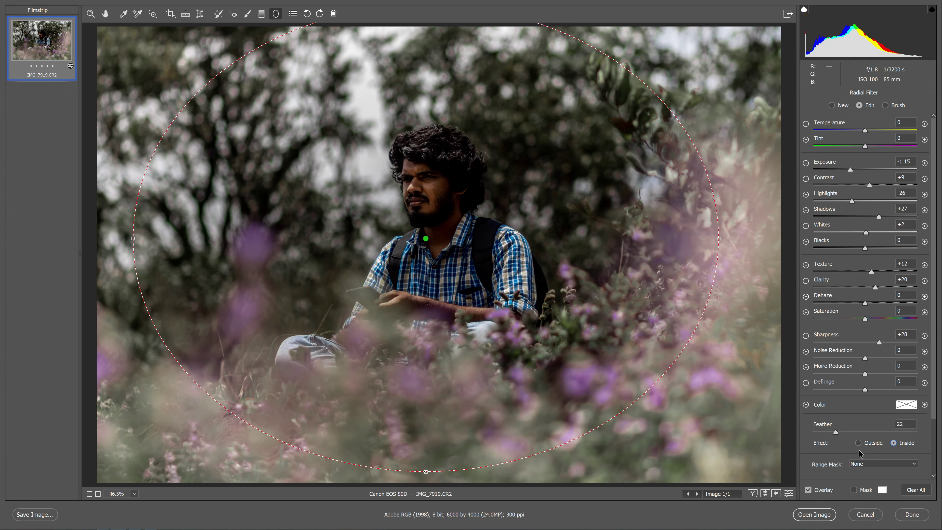
pyautogui.click(858, 444)
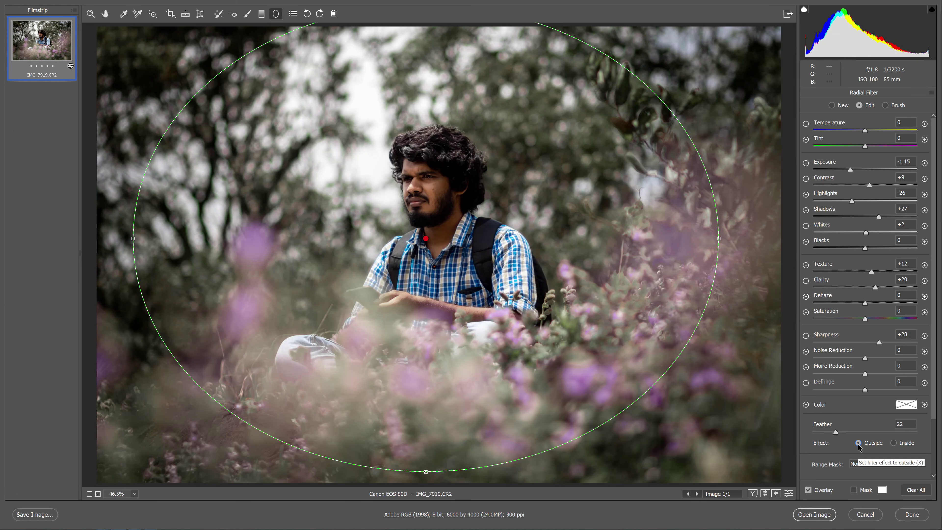
# - Paint darkening adjustment-brush strokes over the foreground flowers and the trees beside the man's head
pyautogui.press('k')
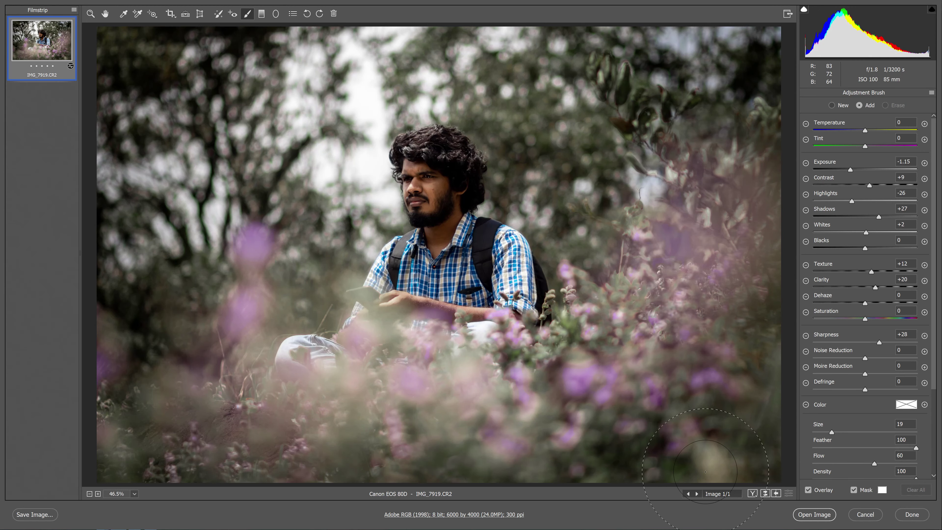
pyautogui.moveTo(284, 445); pyautogui.dragTo(327, 415)
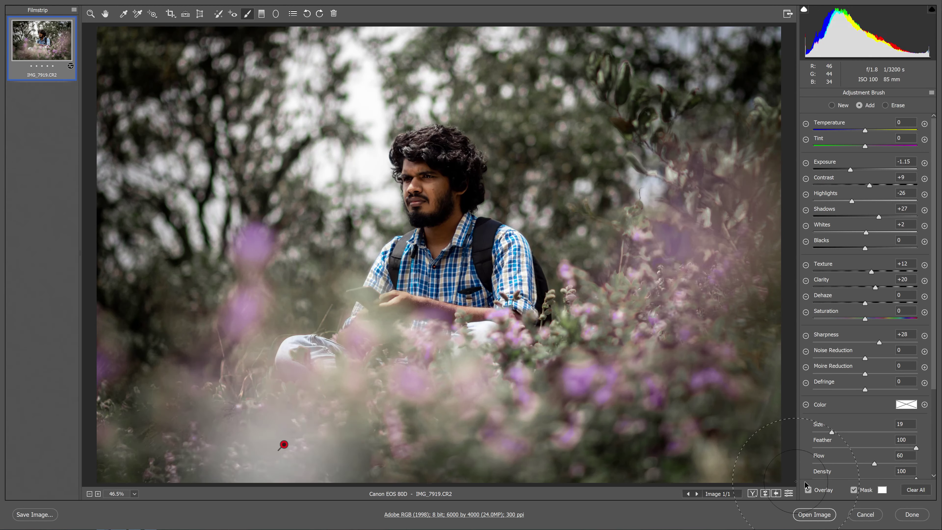
pyautogui.click(853, 490)
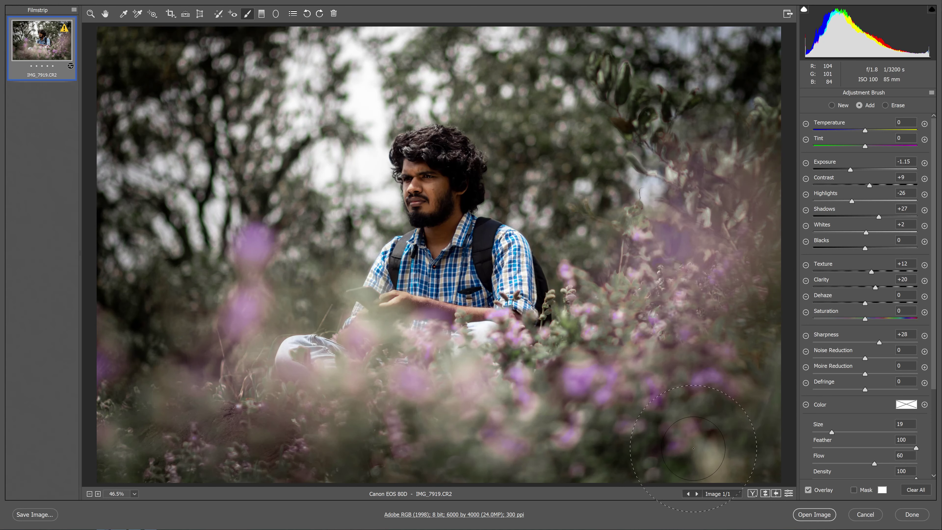
pyautogui.moveTo(578, 437); pyautogui.dragTo(428, 407)
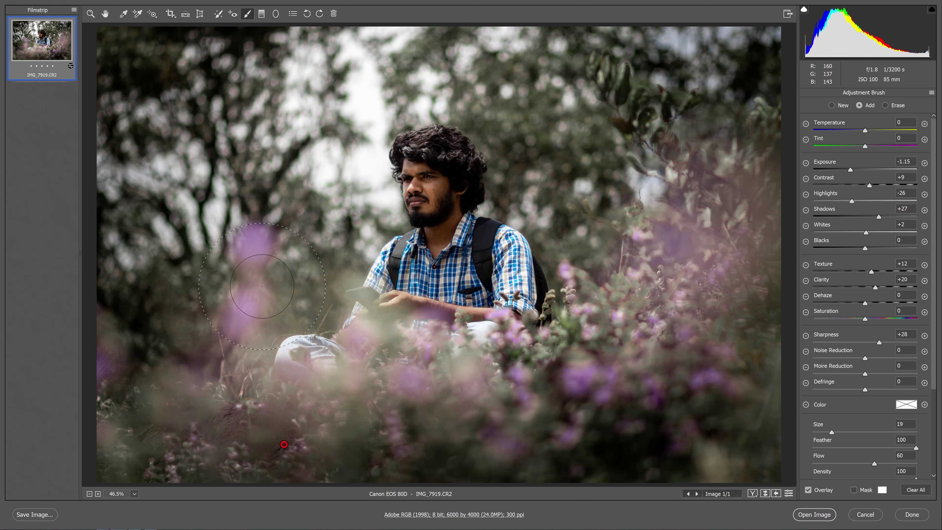
pyautogui.moveTo(325, 132); pyautogui.dragTo(295, 78)
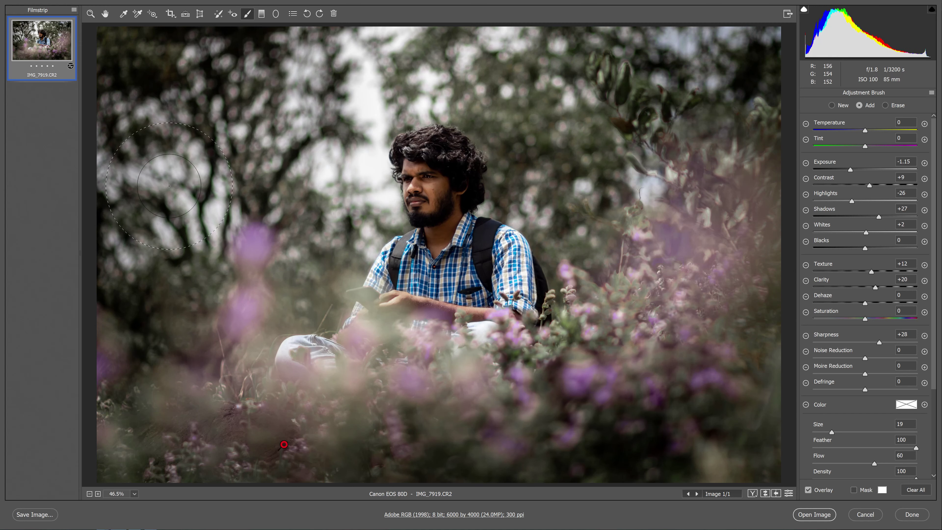
pyautogui.moveTo(483, 118); pyautogui.dragTo(585, 111)
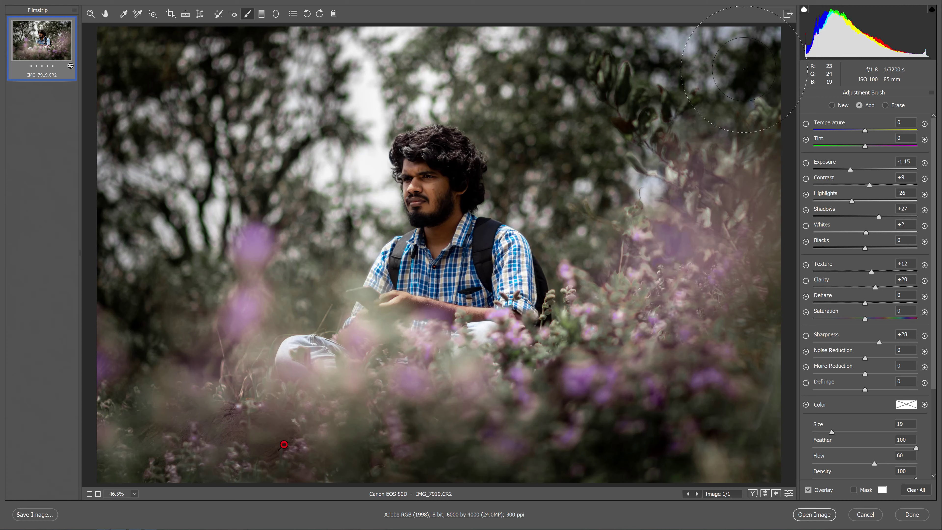
# - Add a second brush adjustment darkening the upper trees above the head, undoing one stray stroke
pyautogui.click(831, 106)
pyautogui.moveTo(630, 222); pyautogui.dragTo(634, 195)
pyautogui.press('[')
pyautogui.moveTo(652, 269)
pyautogui.mouseDown()
pyautogui.moveTo(681, 296)
pyautogui.moveTo(663, 279)
pyautogui.mouseUp()
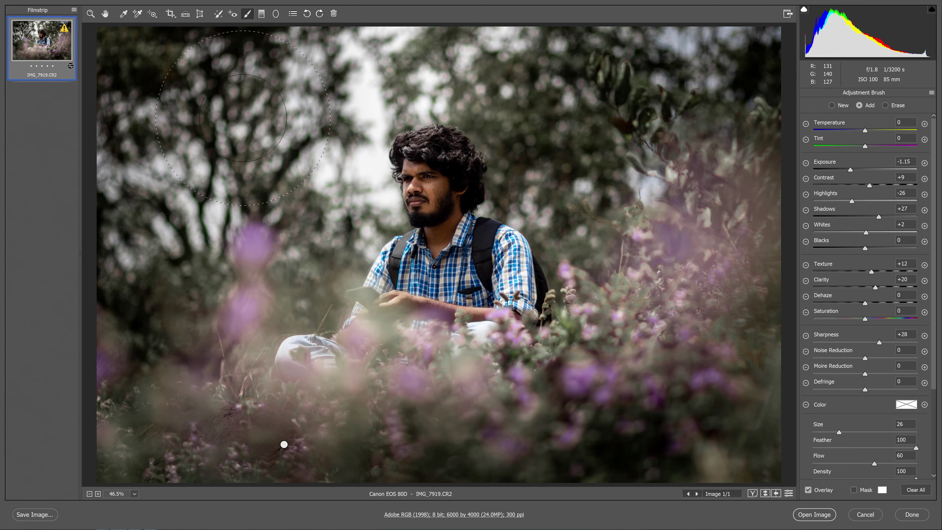
pyautogui.moveTo(242, 118); pyautogui.dragTo(348, 122)
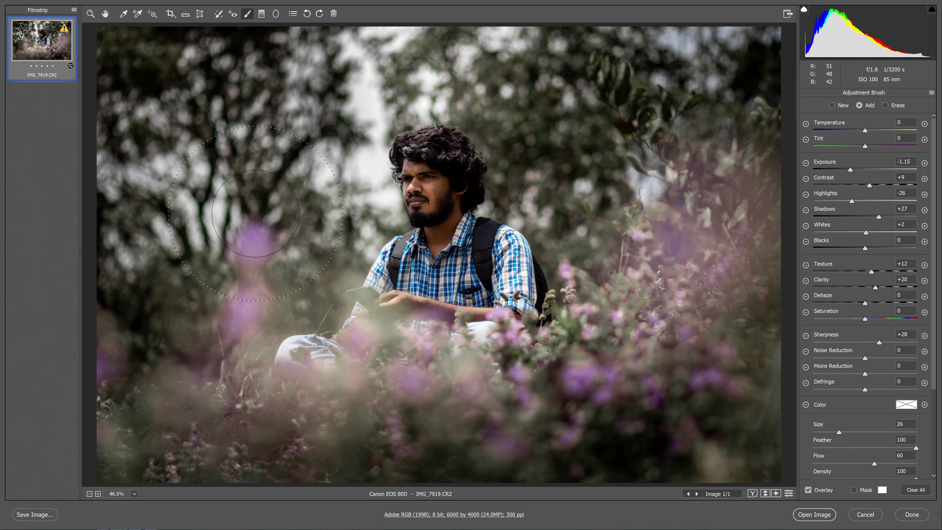
pyautogui.moveTo(255, 214); pyautogui.dragTo(276, 233)
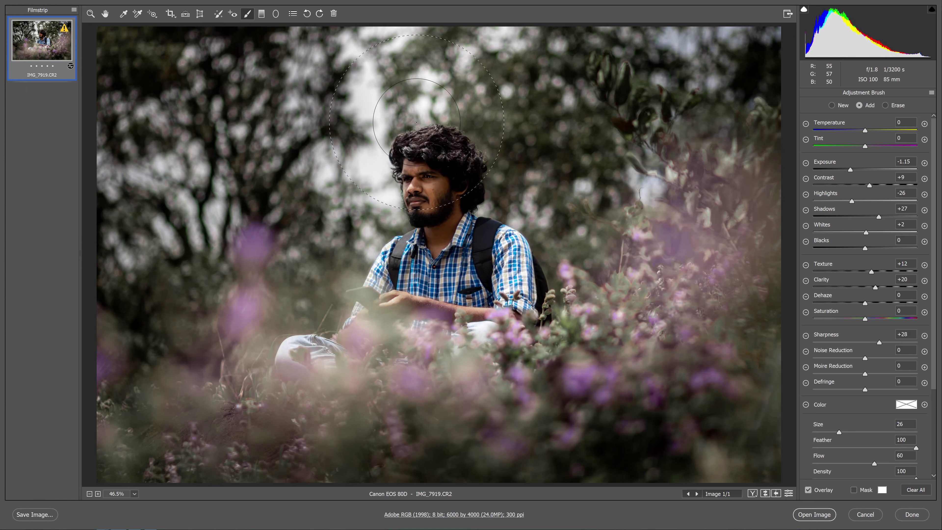
pyautogui.moveTo(649, 89); pyautogui.dragTo(653, 108)
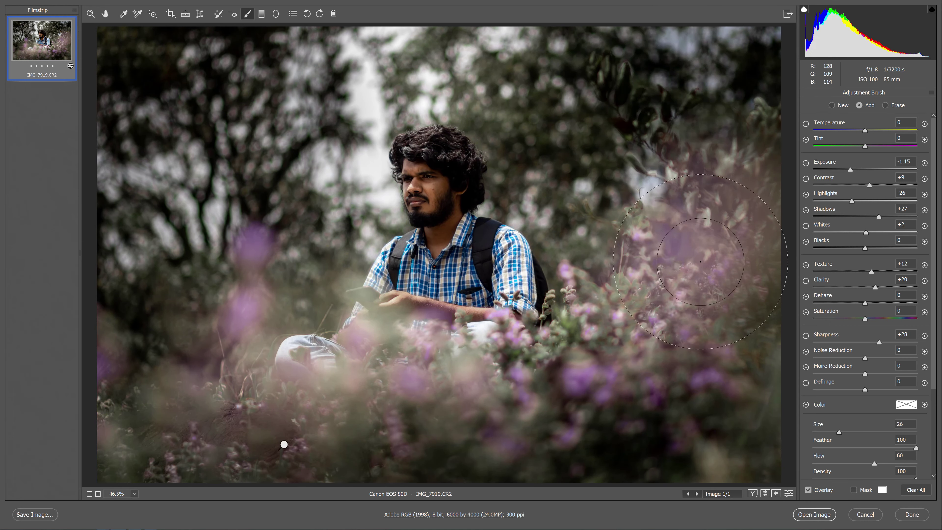
pyautogui.hotkey('ctrl', 'space')
pyautogui.hotkey('ctrl', 'z')
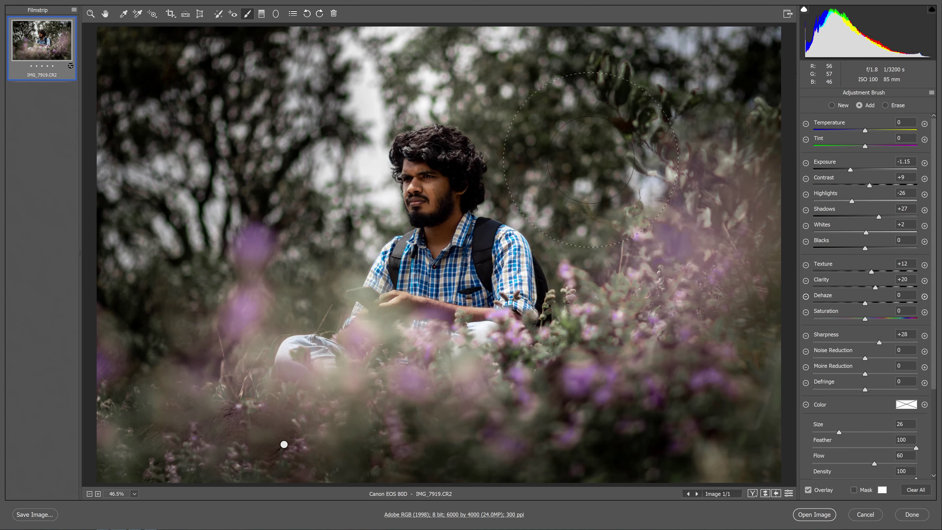
pyautogui.moveTo(521, 129); pyautogui.dragTo(518, 131)
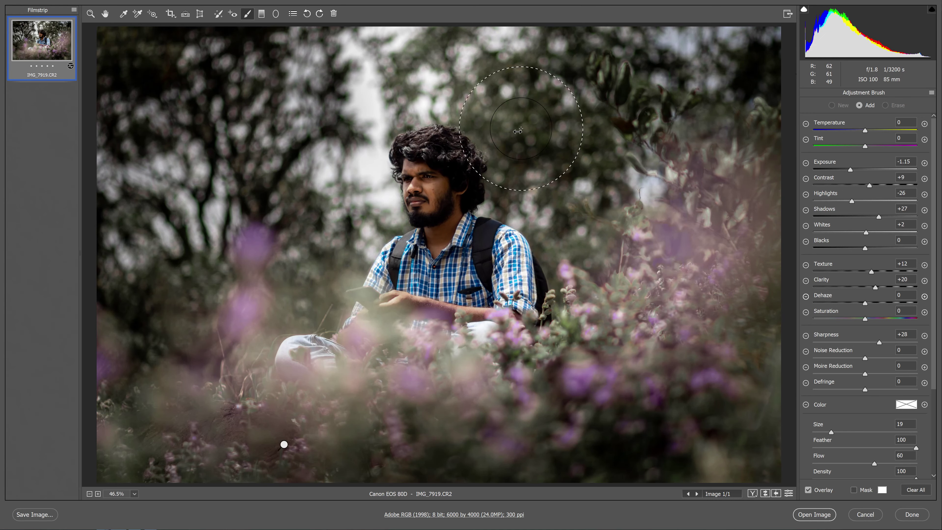
pyautogui.moveTo(404, 66); pyautogui.dragTo(423, 74)
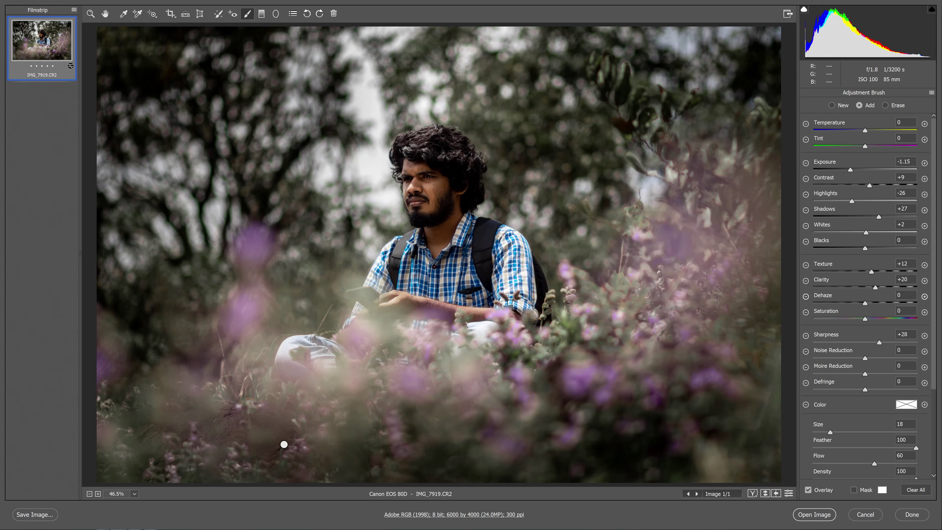
# - Start a new Camera Raw brush adjustment with a smaller brush, painted on the man's face
pyautogui.click(832, 105)
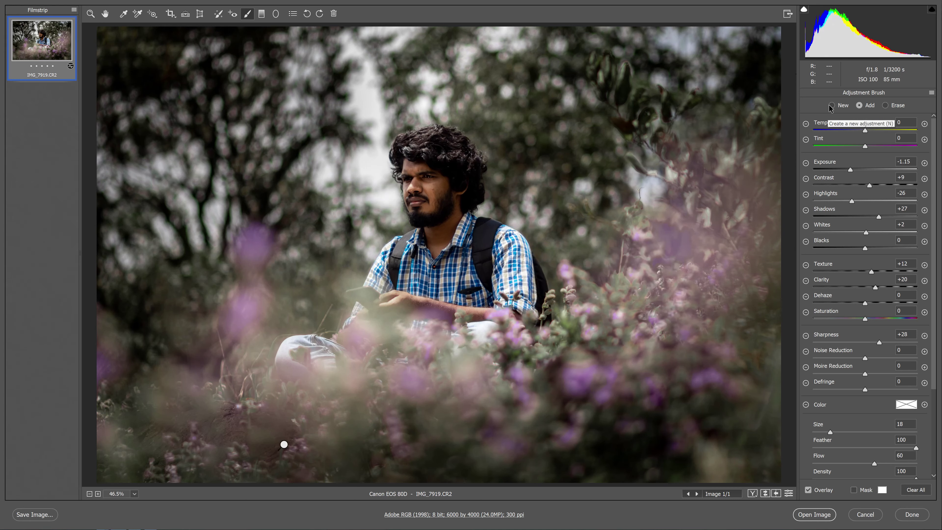
pyautogui.press('[')
pyautogui.press('[')
pyautogui.press('[')
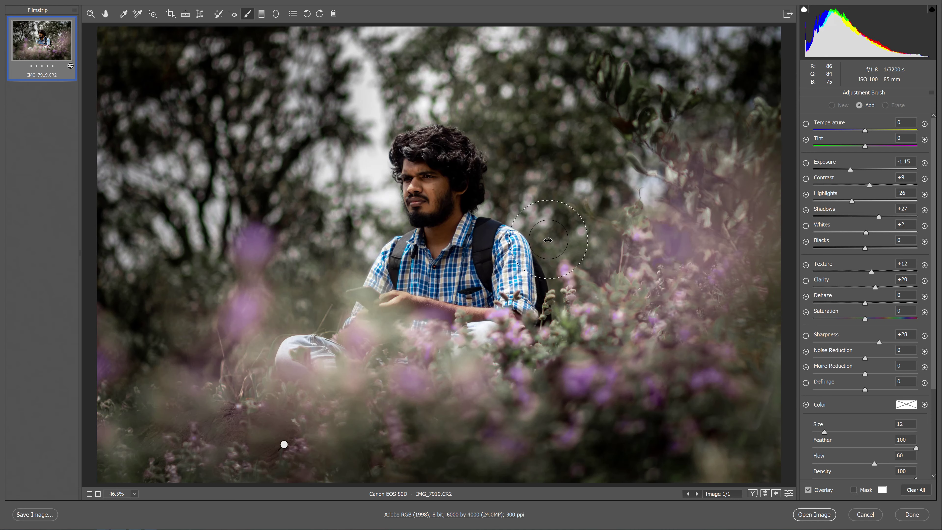
pyautogui.press('[')
pyautogui.press('[')
pyautogui.press('[')
pyautogui.press('[')
pyautogui.press('[')
pyautogui.press('[')
pyautogui.moveTo(428, 183); pyautogui.dragTo(434, 193)
pyautogui.press('[')
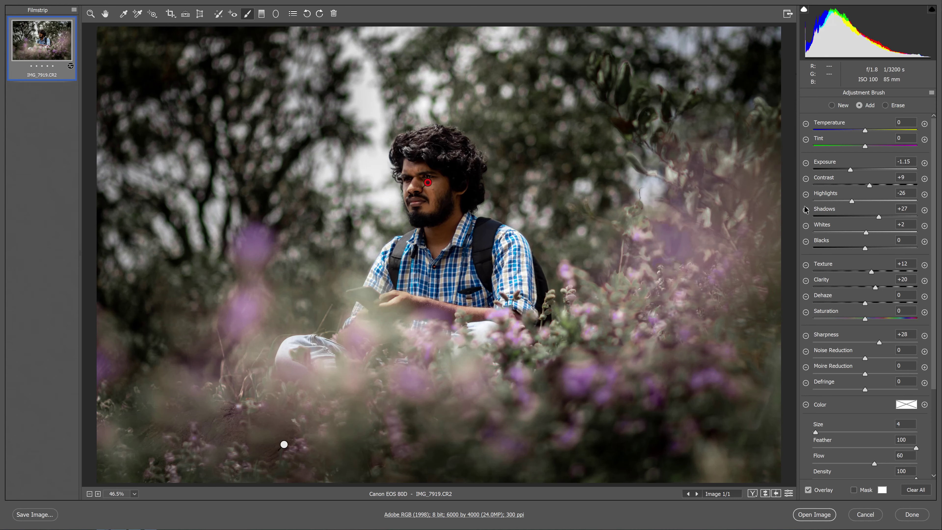
# - Reset the brush's Exposure, Contrast, Highlights, Clarity, Texture, Sharpness, Shadows and Whites sliders to zero
pyautogui.doubleClick(850, 171)
pyautogui.click(869, 187)
pyautogui.doubleClick(869, 186)
pyautogui.click(852, 201)
pyautogui.doubleClick(875, 288)
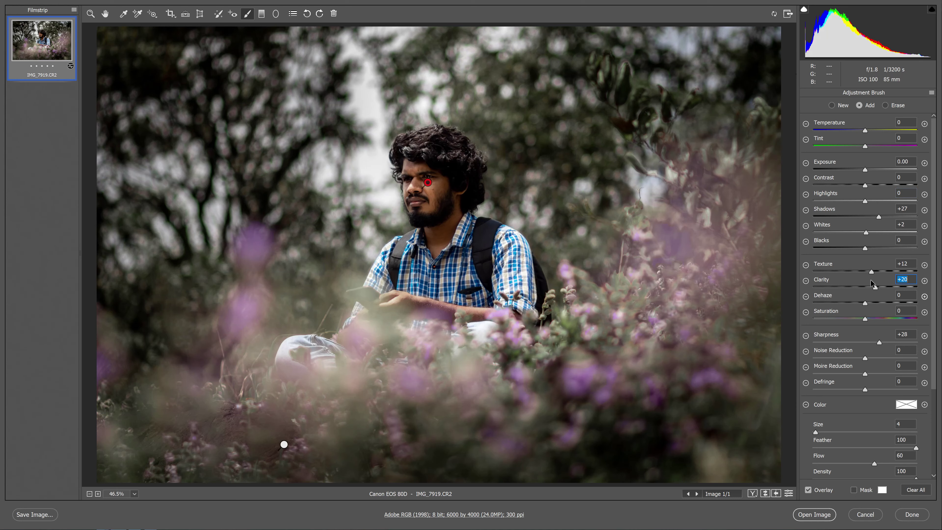
pyautogui.doubleClick(872, 272)
pyautogui.doubleClick(878, 342)
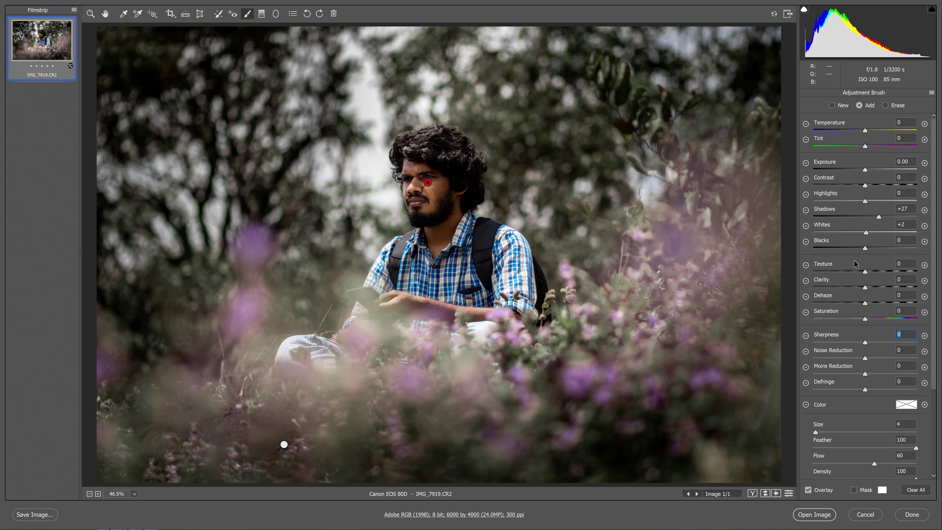
pyautogui.doubleClick(878, 214)
pyautogui.click(866, 233)
pyautogui.doubleClick(866, 233)
# - Dial in Exposure +0.25, Contrast +5, Shadows +16, Blacks +6 and Sharpness +7 for the face brush
pyautogui.moveTo(867, 172); pyautogui.dragTo(869, 172)
pyautogui.moveTo(869, 186); pyautogui.dragTo(871, 187)
pyautogui.click(865, 218)
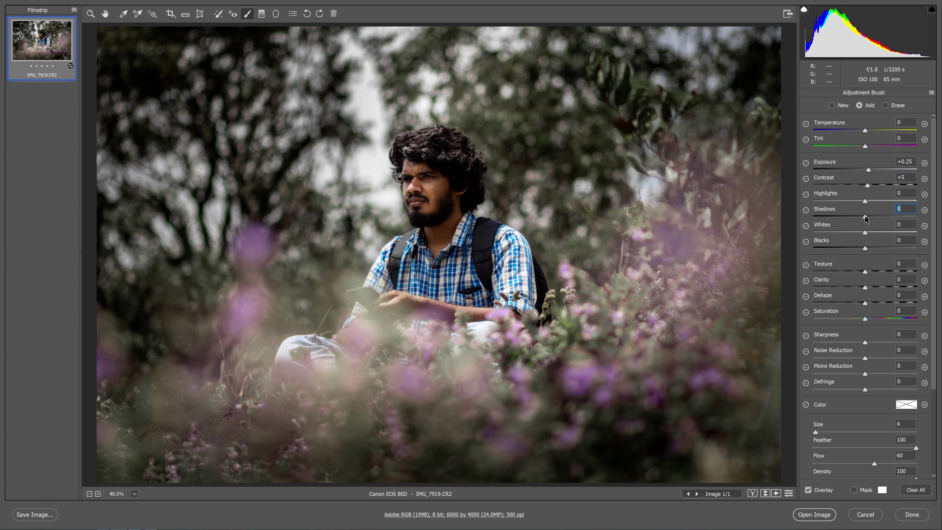
pyautogui.moveTo(865, 217); pyautogui.dragTo(870, 225)
pyautogui.moveTo(874, 223); pyautogui.dragTo(874, 218)
pyautogui.moveTo(868, 250)
pyautogui.mouseDown()
pyautogui.moveTo(884, 242)
pyautogui.moveTo(871, 248)
pyautogui.mouseUp()
pyautogui.moveTo(865, 342)
pyautogui.mouseDown()
pyautogui.moveTo(867, 356)
pyautogui.moveTo(870, 345)
pyautogui.mouseUp()
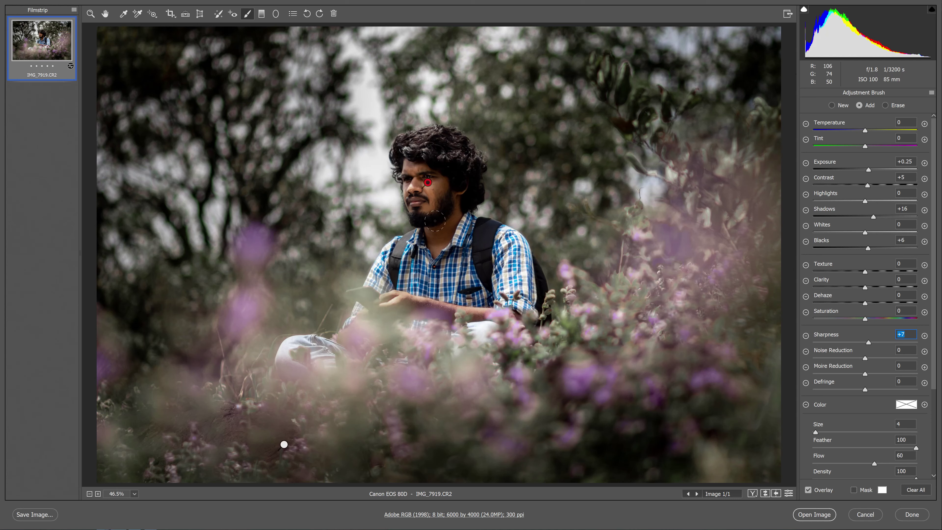
# - At 100% zoom, brush the face adjustment with a size 6 brush over the hair, arms and lower flowers
pyautogui.click(427, 213)
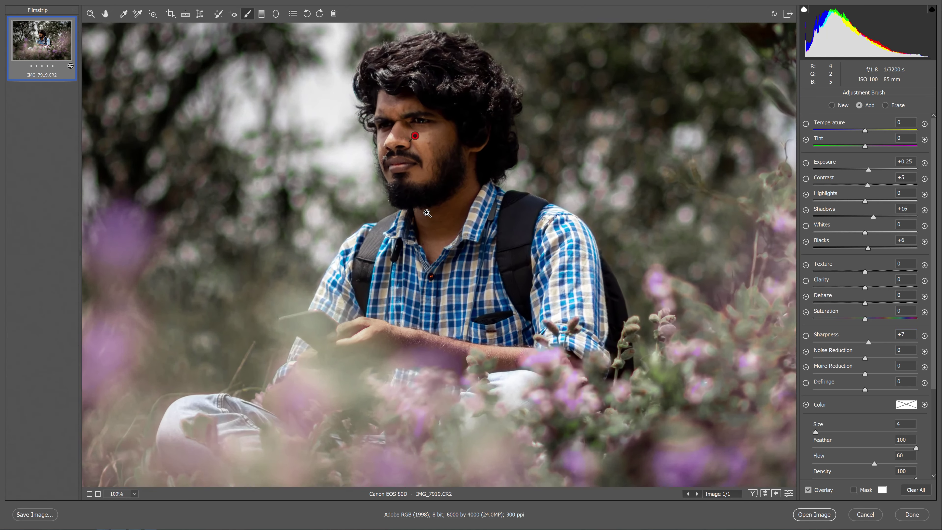
pyautogui.scroll(2, 479, 178)
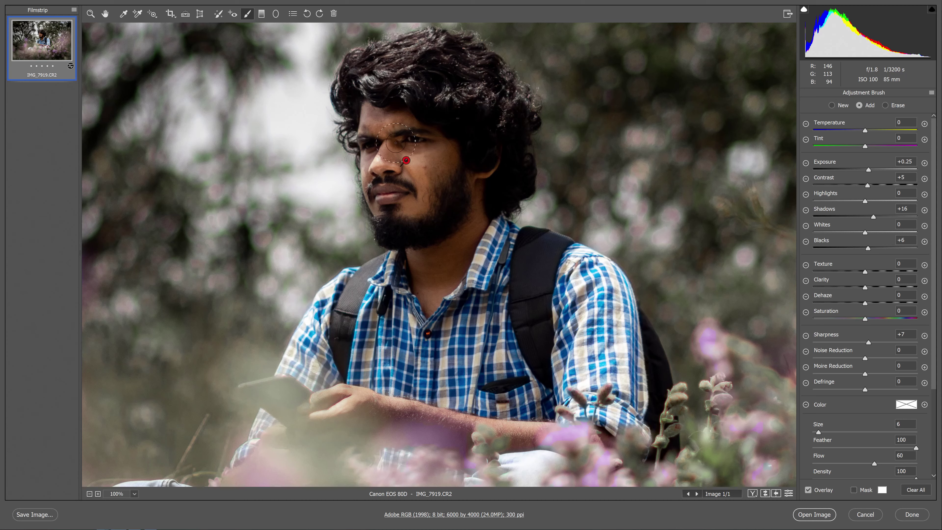
pyautogui.moveTo(367, 97)
pyautogui.mouseDown()
pyautogui.moveTo(526, 189)
pyautogui.moveTo(404, 230)
pyautogui.moveTo(500, 218)
pyautogui.moveTo(438, 286)
pyautogui.mouseUp()
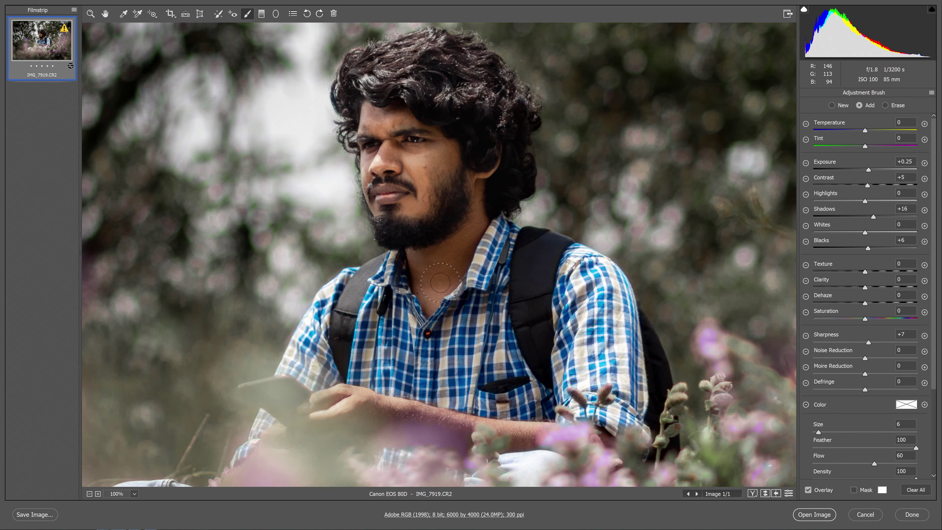
pyautogui.moveTo(530, 365); pyautogui.dragTo(532, 210)
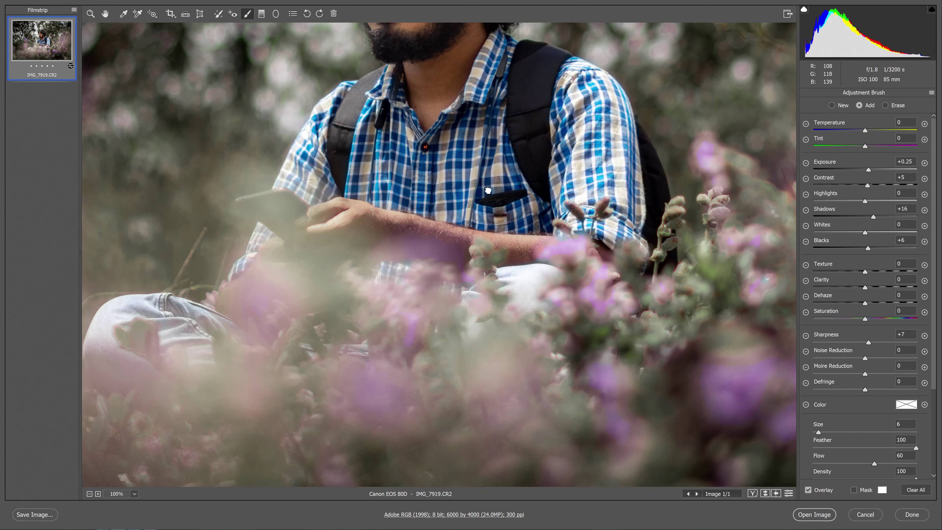
pyautogui.moveTo(294, 310); pyautogui.dragTo(597, 303)
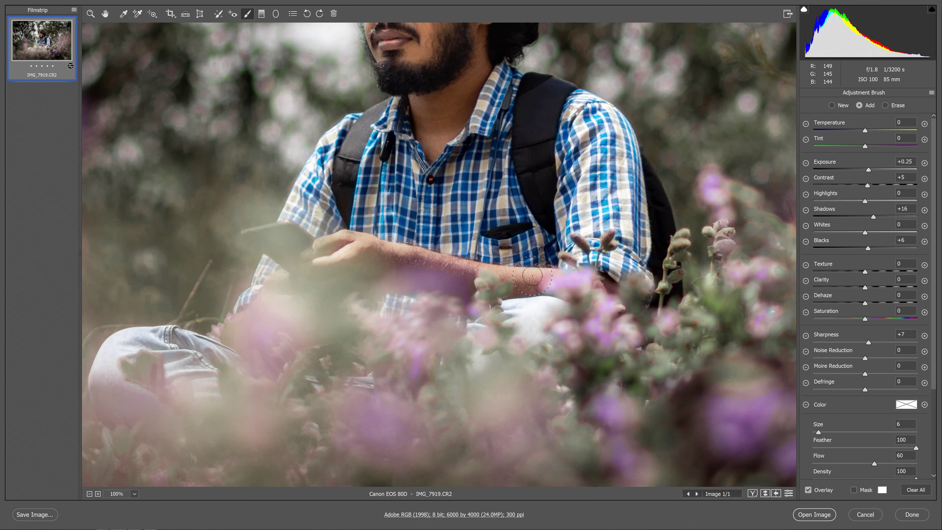
pyautogui.moveTo(544, 123); pyautogui.dragTo(542, 315)
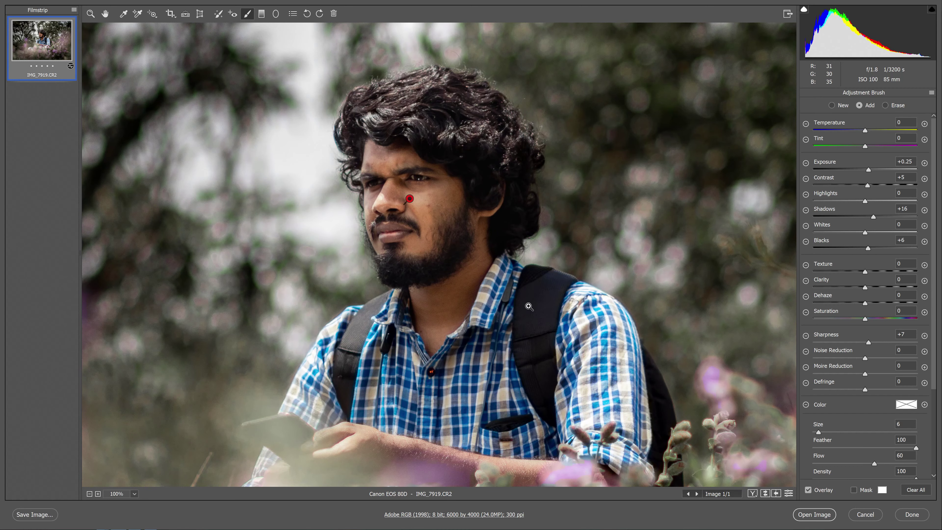
pyautogui.hotkey('ctrl', '-')
pyautogui.hotkey('ctrl', '-')
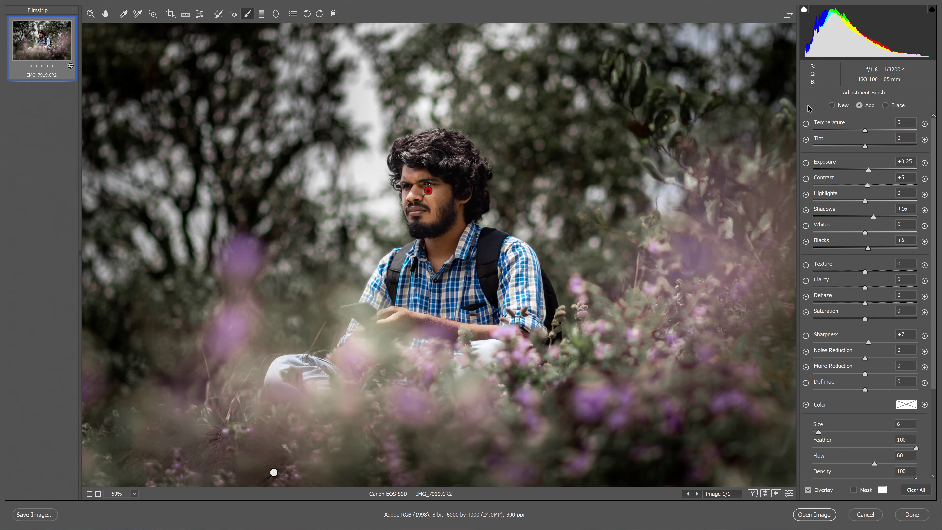
# - Add a new brush adjustment on the cheek with Exposure 0.00, painted over the face and hair
pyautogui.click(831, 105)
pyautogui.moveTo(445, 209); pyautogui.dragTo(561, 308)
pyautogui.doubleClick(870, 171)
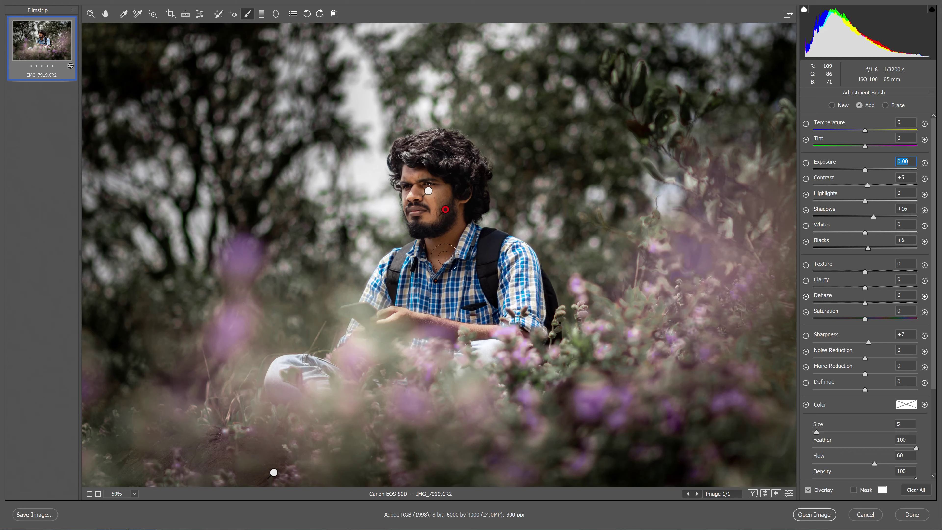
pyautogui.click(446, 251)
pyautogui.moveTo(452, 247); pyautogui.dragTo(488, 217)
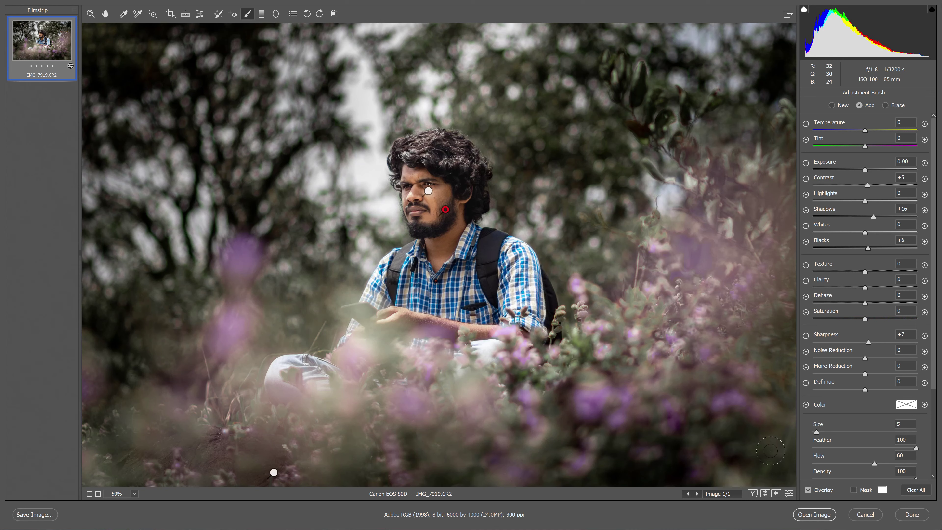
# - With the Mask overlay shown, extend the brush over face and hair, then open IMG_7919.CR2 in Photoshop
pyautogui.click(854, 492)
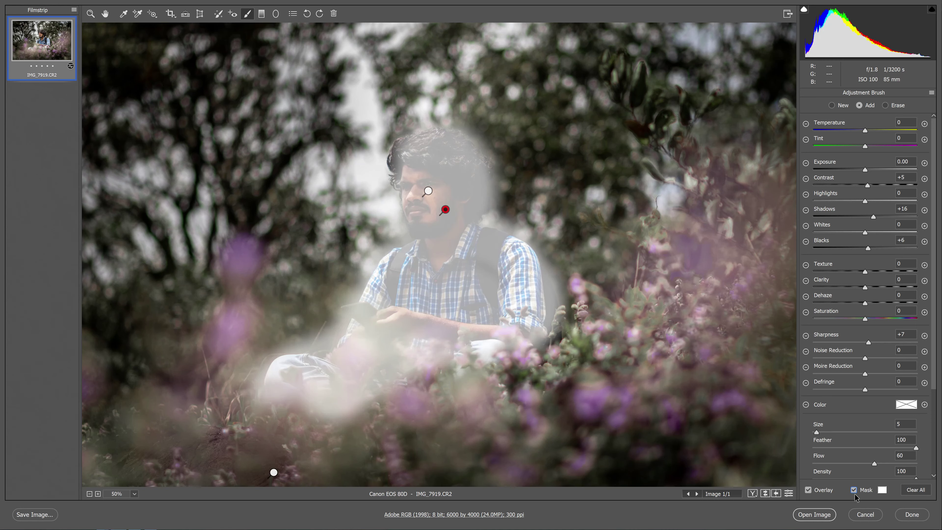
pyautogui.moveTo(422, 173); pyautogui.dragTo(395, 160)
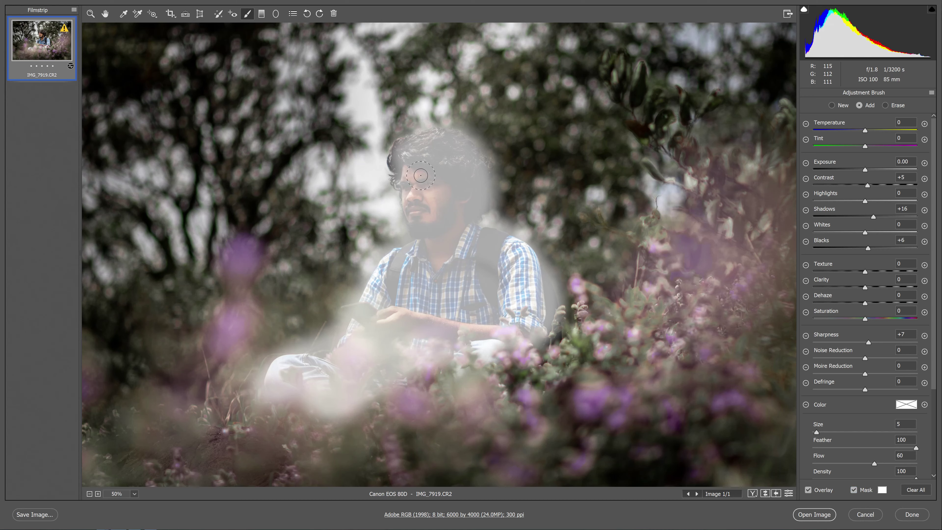
pyautogui.click(853, 490)
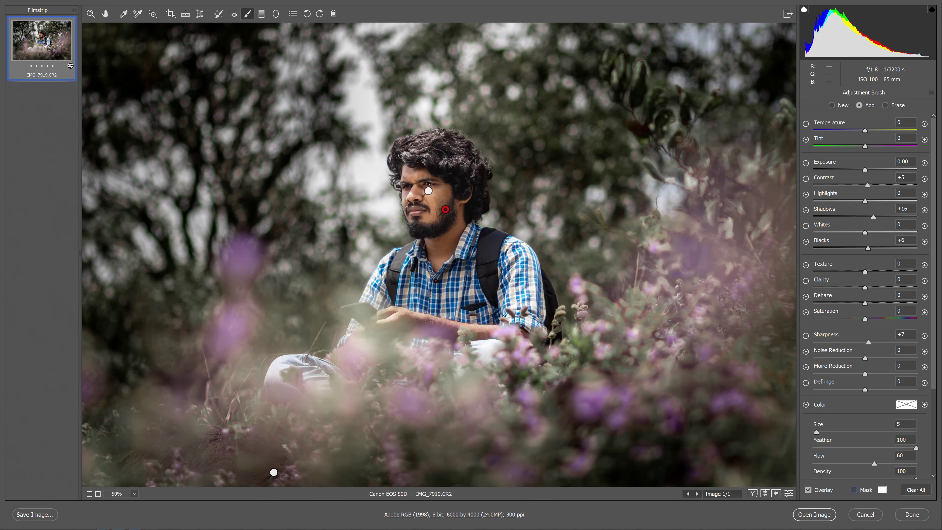
pyautogui.click(827, 515)
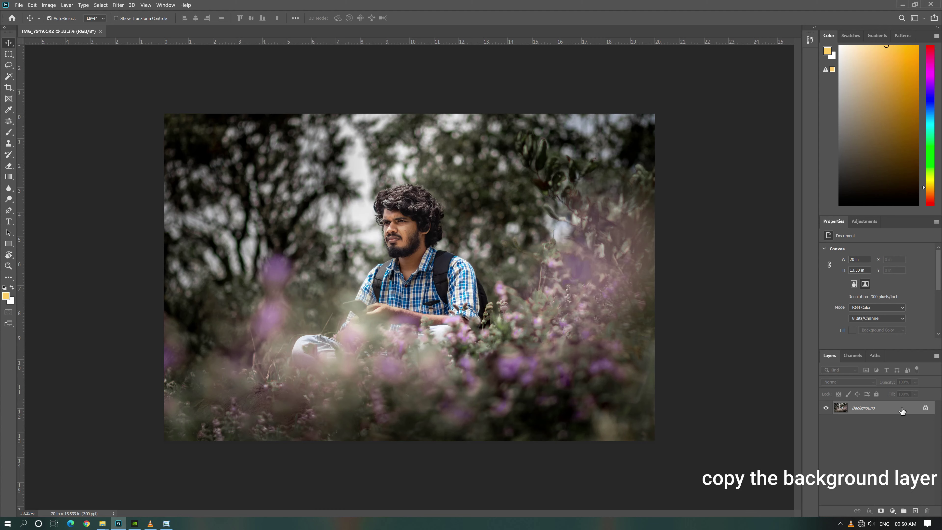
# - Duplicate Background into a Background copy layer above the original
pyautogui.moveTo(901, 409); pyautogui.dragTo(915, 510)
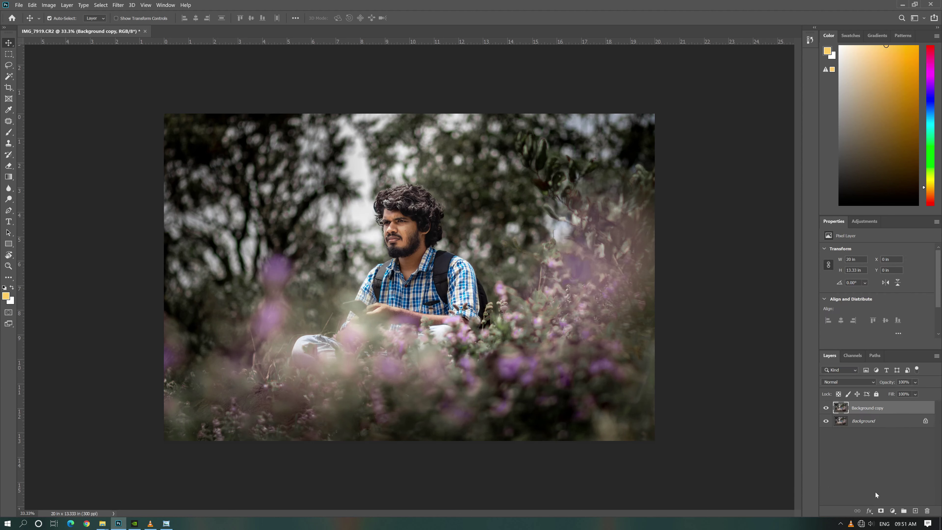
# - Add a Curves adjustment layer and raise a midtone point to brighten the photo
pyautogui.click(892, 511)
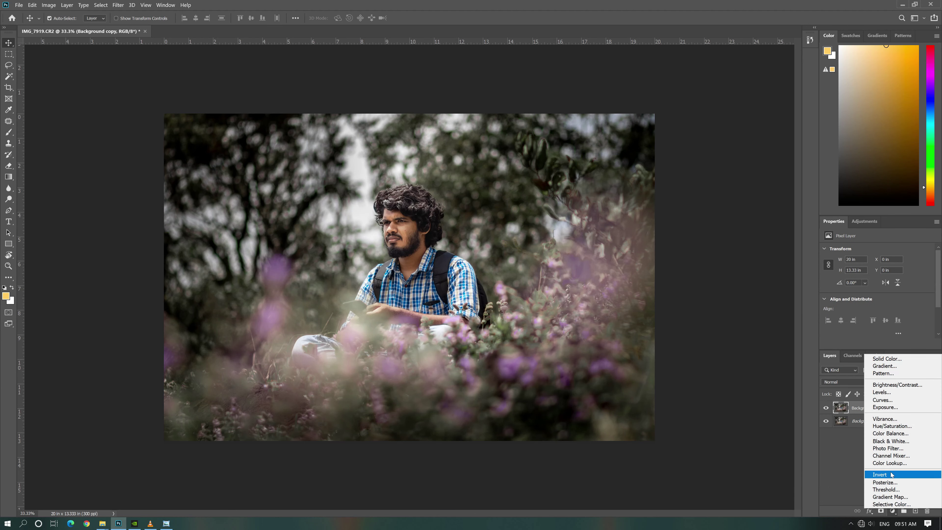
pyautogui.click(886, 400)
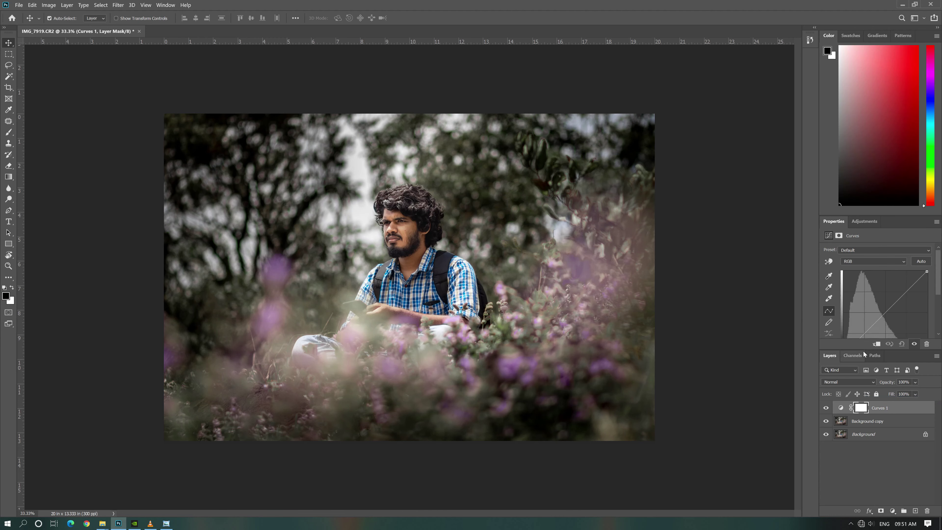
pyautogui.doubleClick(895, 357)
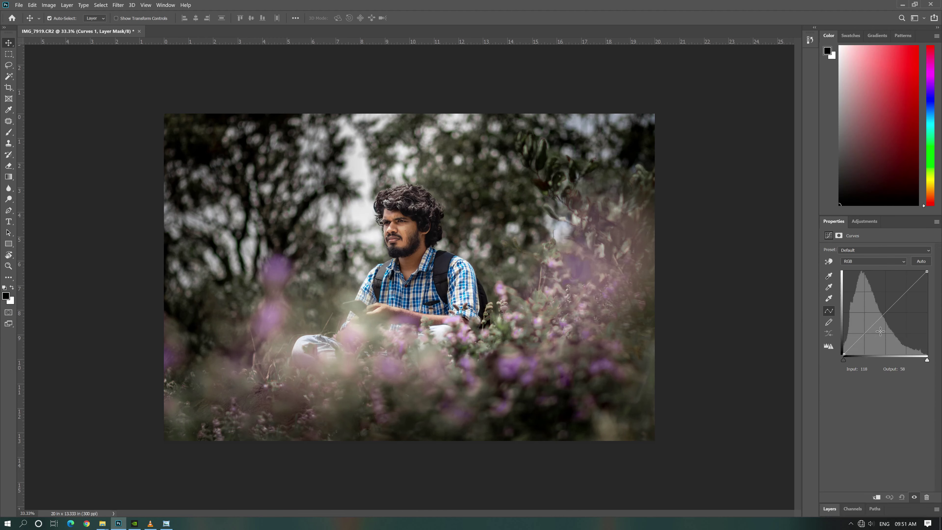
pyautogui.click(886, 314)
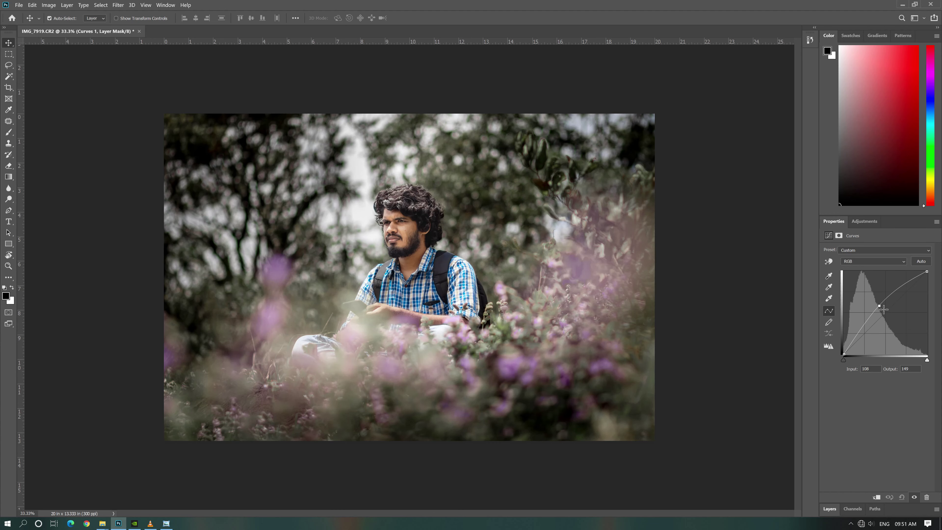
pyautogui.press('Right')
pyautogui.press('Down')
pyautogui.press('Down')
pyautogui.press('Down')
pyautogui.press('Right')
pyautogui.press('Down')
pyautogui.press('Down')
pyautogui.moveTo(887, 315); pyautogui.dragTo(886, 312)
# - Invert the Curves 1 mask to black so the brightening is hidden
pyautogui.doubleClick(893, 507)
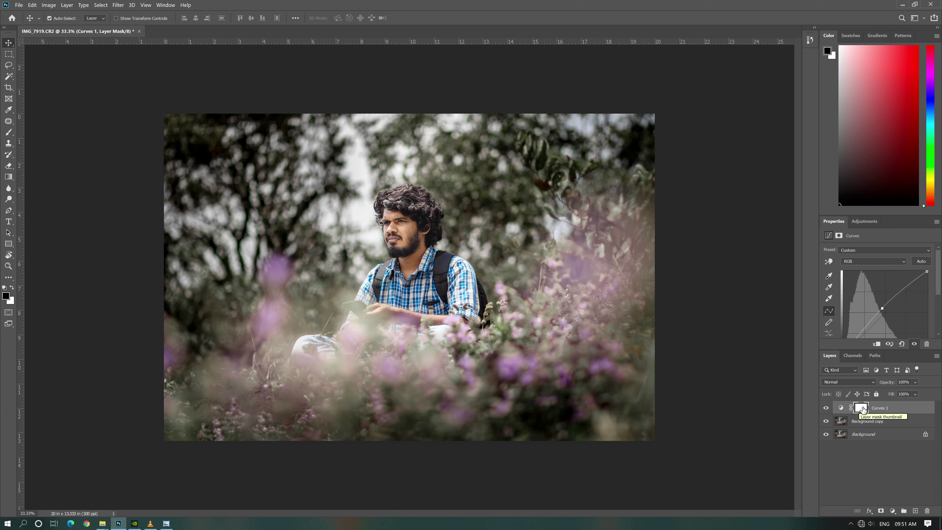
pyautogui.rightClick(860, 408)
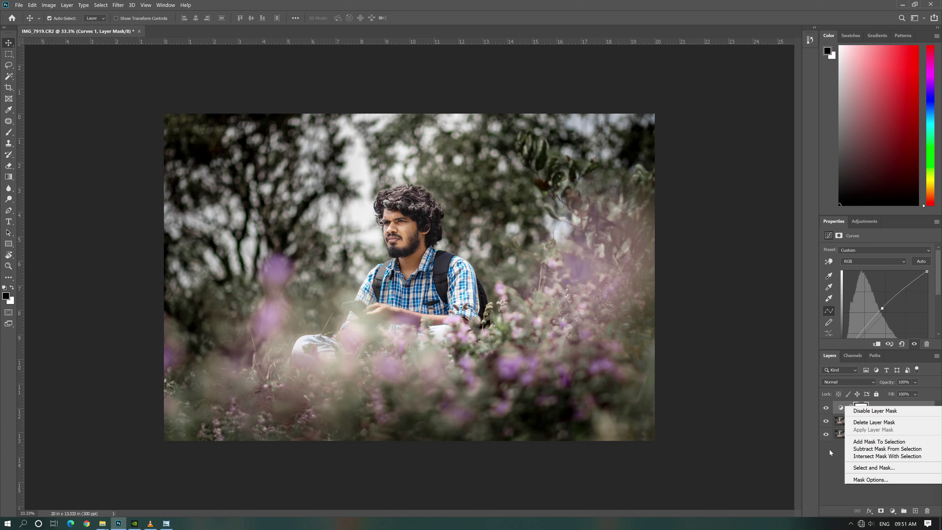
pyautogui.click(829, 484)
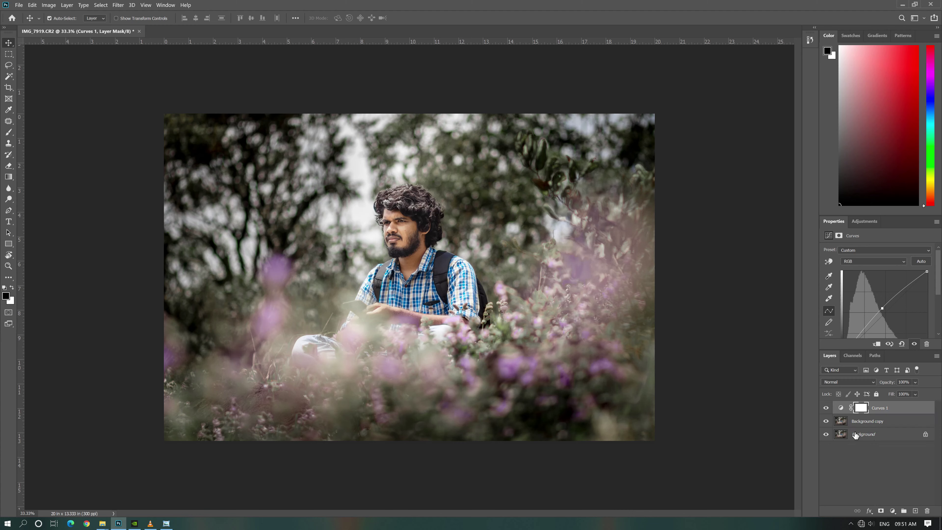
pyautogui.click(864, 411)
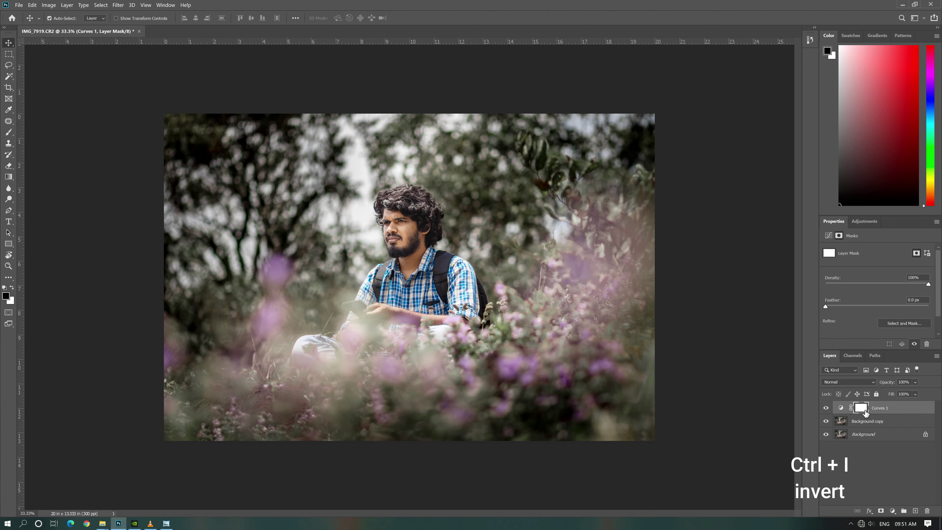
pyautogui.hotkey('ctrl', 'i')
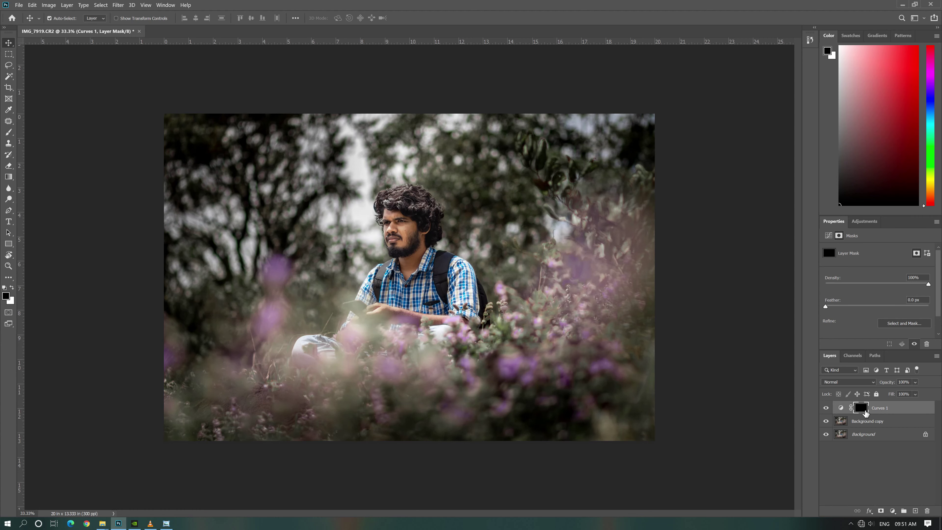
# - Set up the Brush tool with white foreground and a 94 px soft round tip, framing the man's head
pyautogui.hotkey('ctrl', '+')
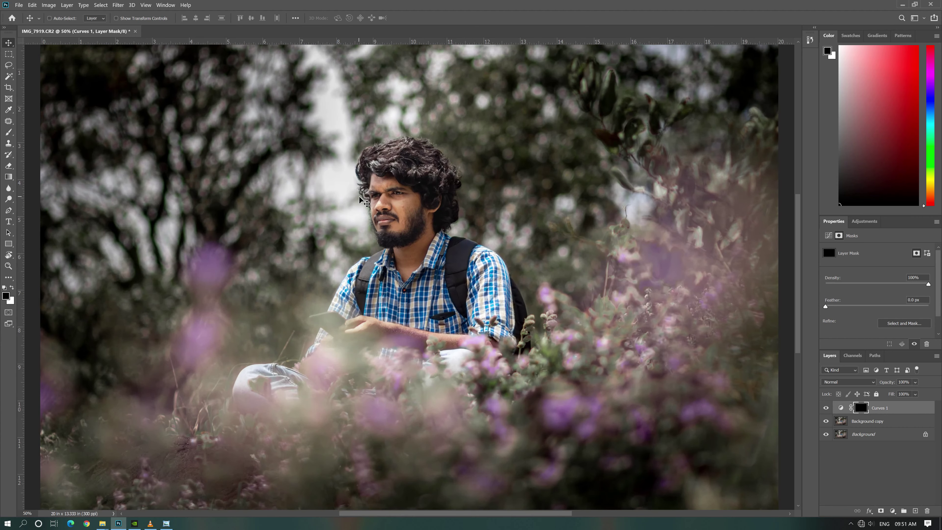
pyautogui.hotkey('ctrl', '+')
pyautogui.hotkey('ctrl', '+')
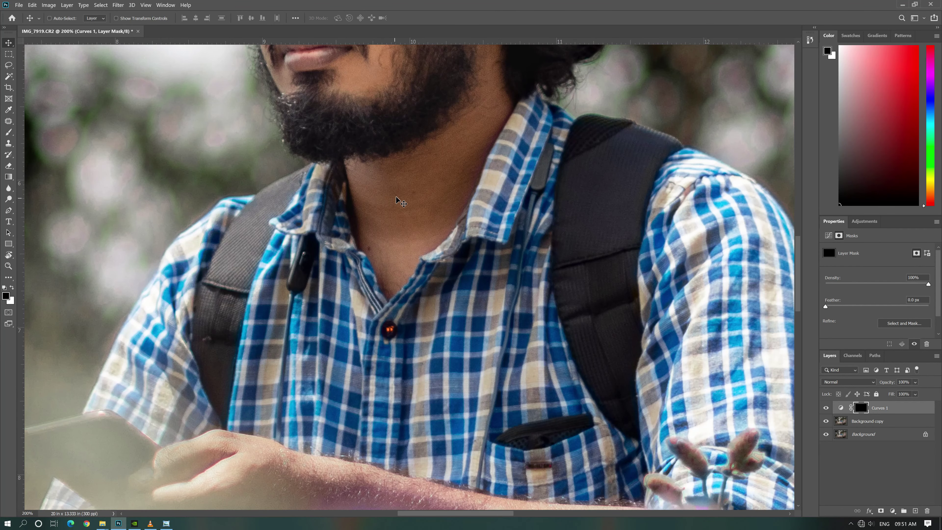
pyautogui.hotkey('ctrl', '-')
pyautogui.moveTo(435, 151); pyautogui.dragTo(436, 256)
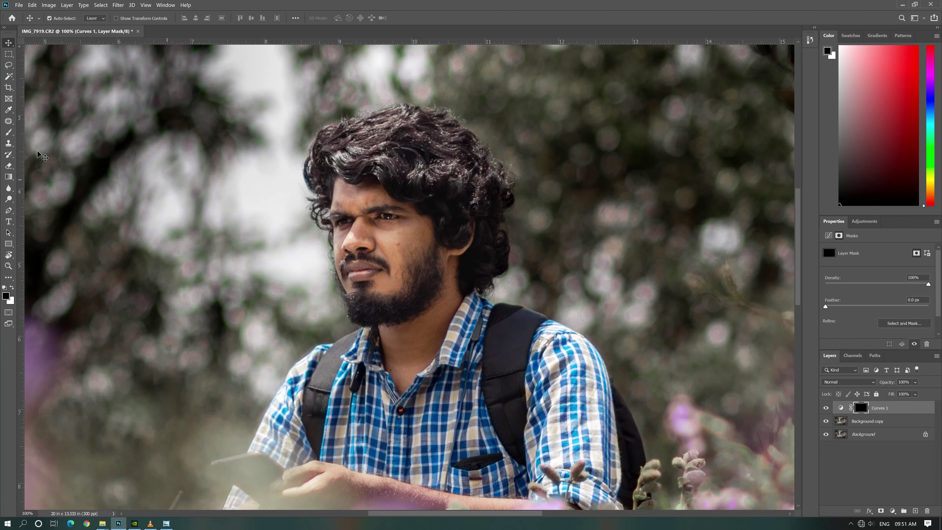
pyautogui.click(9, 133)
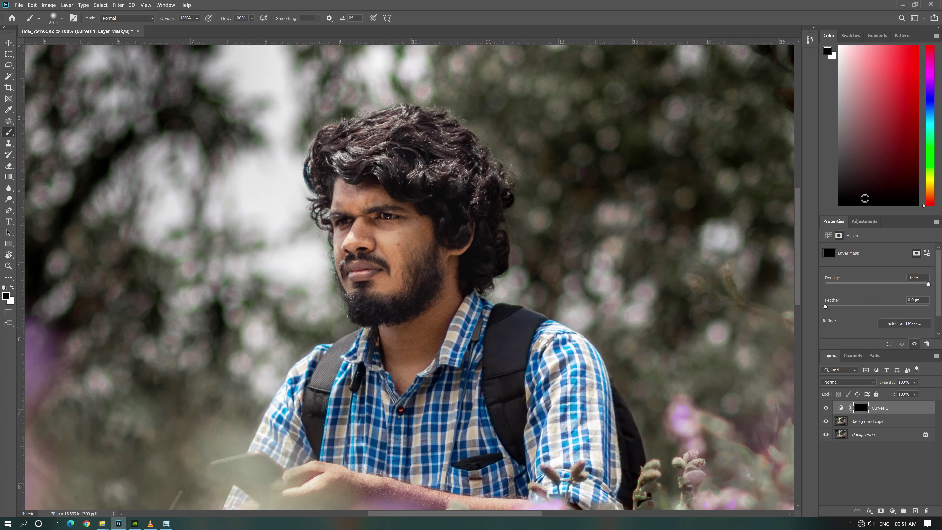
pyautogui.press('x')
pyautogui.rightClick(409, 248)
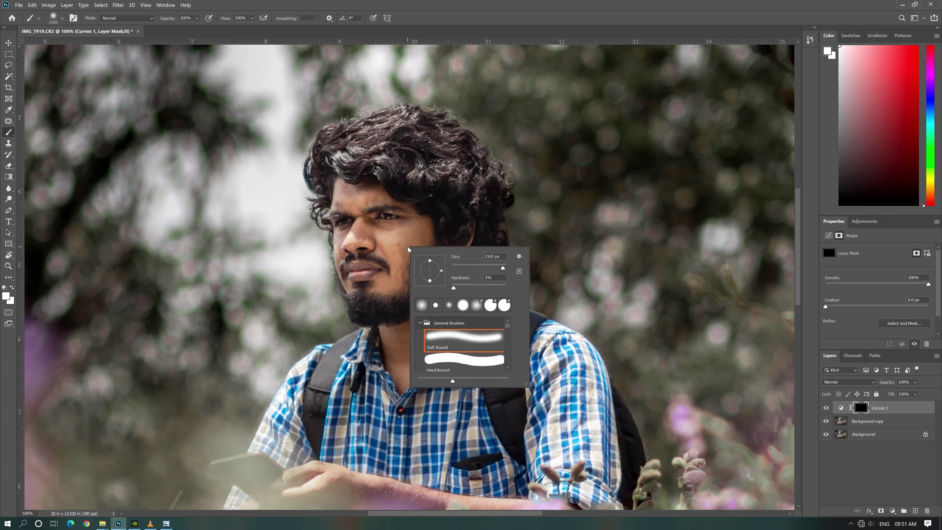
pyautogui.moveTo(475, 267); pyautogui.dragTo(467, 267)
pyautogui.click(800, 301)
pyautogui.moveTo(799, 299); pyautogui.dragTo(798, 295)
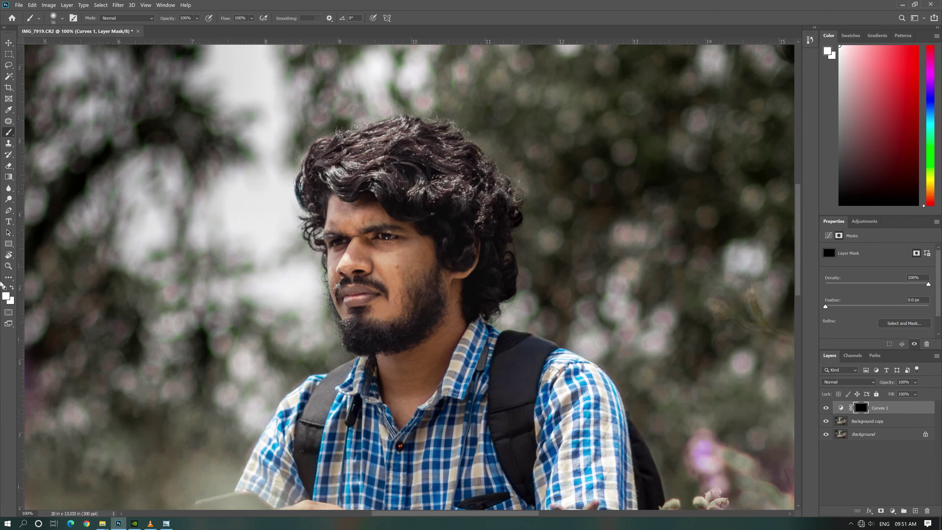
# - At 200% zoom, paint the Curves 1 mask with a 72 px brush over the cheek and beard
pyautogui.hotkey('ctrl', '+')
pyautogui.rightClick(415, 241)
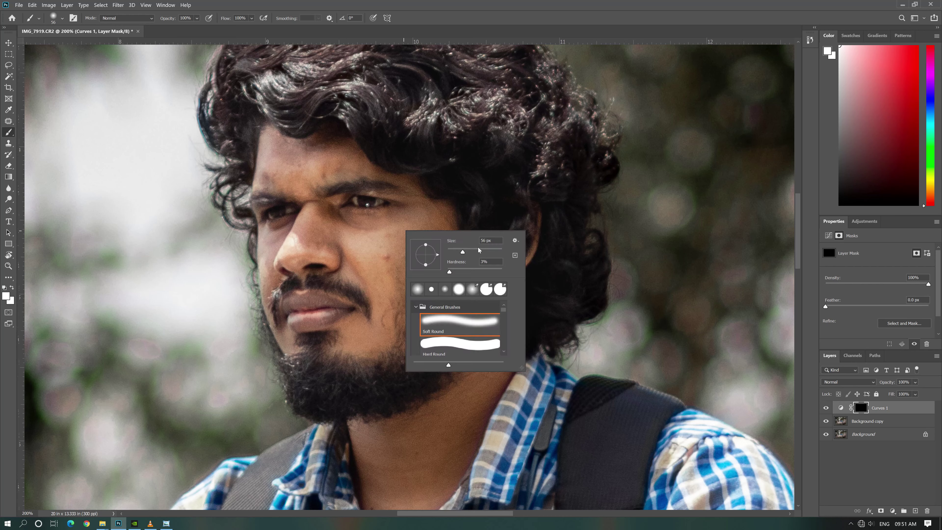
pyautogui.moveTo(468, 252); pyautogui.dragTo(467, 252)
pyautogui.click(395, 195)
pyautogui.moveTo(405, 199); pyautogui.dragTo(410, 267)
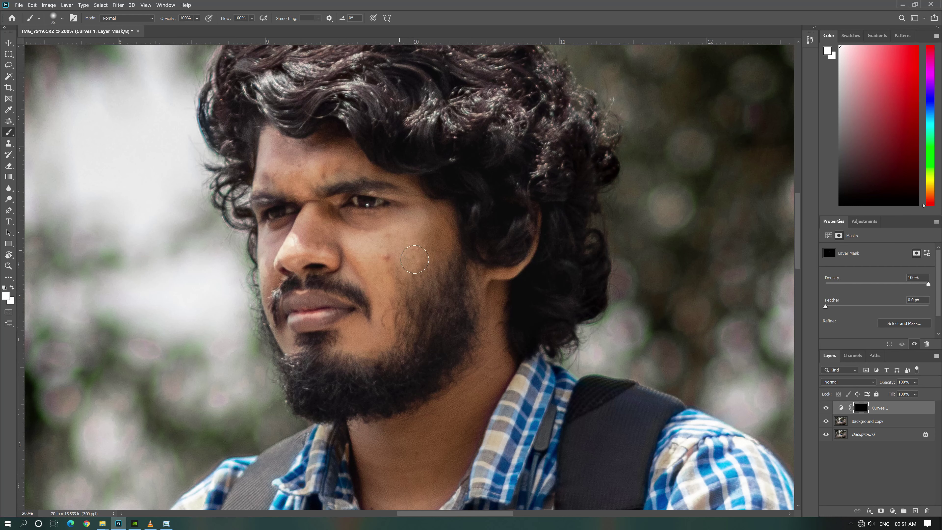
pyautogui.moveTo(419, 325)
pyautogui.mouseDown()
pyautogui.moveTo(423, 218)
pyautogui.moveTo(408, 273)
pyautogui.moveTo(441, 360)
pyautogui.mouseUp()
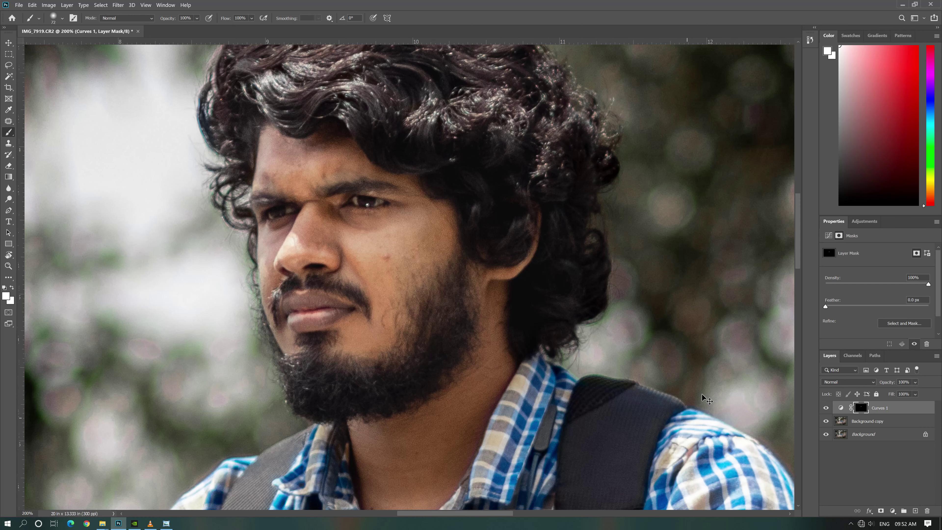
pyautogui.hotkey('ctrl', '-')
pyautogui.hotkey('ctrl', '-')
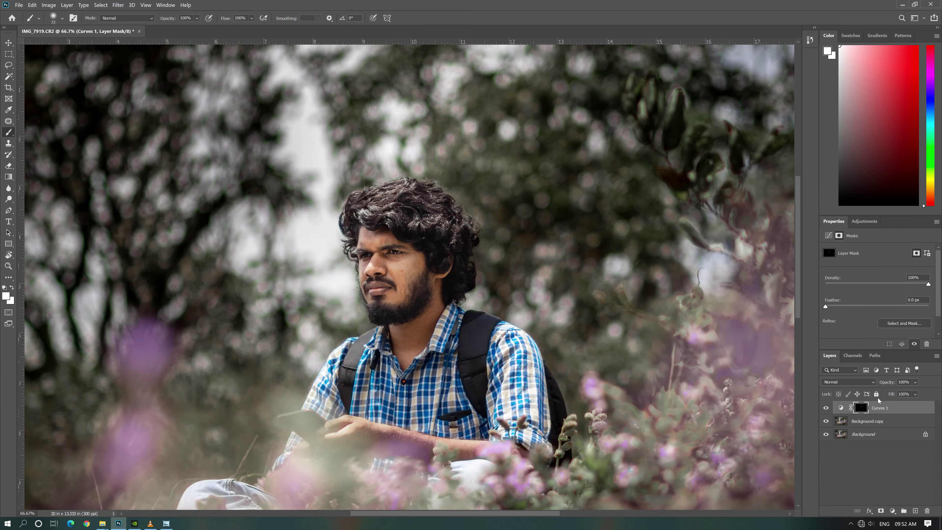
# - Nudge the Curves 1 midtone point to nearly straighten the curve, then toggle the layer off and on
pyautogui.click(845, 408)
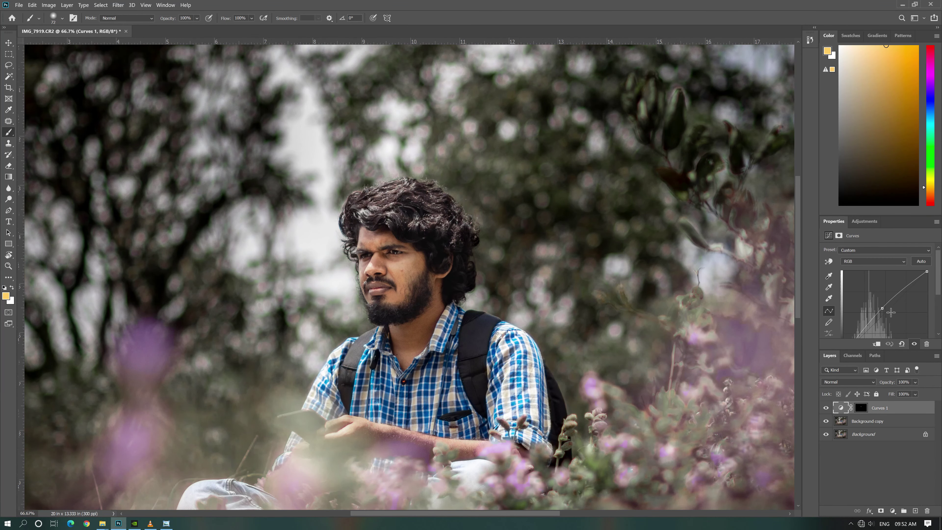
pyautogui.moveTo(887, 312); pyautogui.dragTo(887, 313)
pyautogui.click(827, 408)
pyautogui.click(826, 408)
# - Stamp the visible layers into Layer 1, duplicate it as Layer 1 copy, and frame the face at 200%
pyautogui.hotkey('ctrl', 'shift', 'alt', 'e')
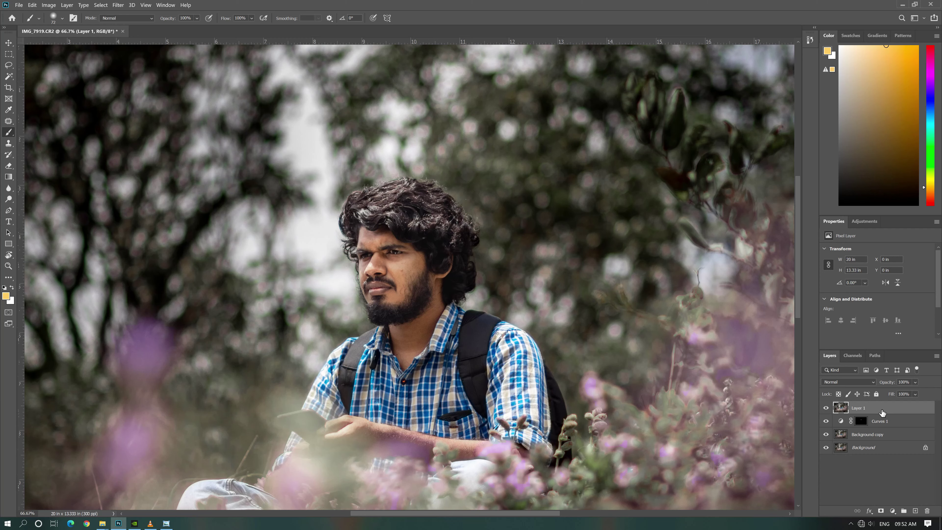
pyautogui.hotkey('ctrl', 'j')
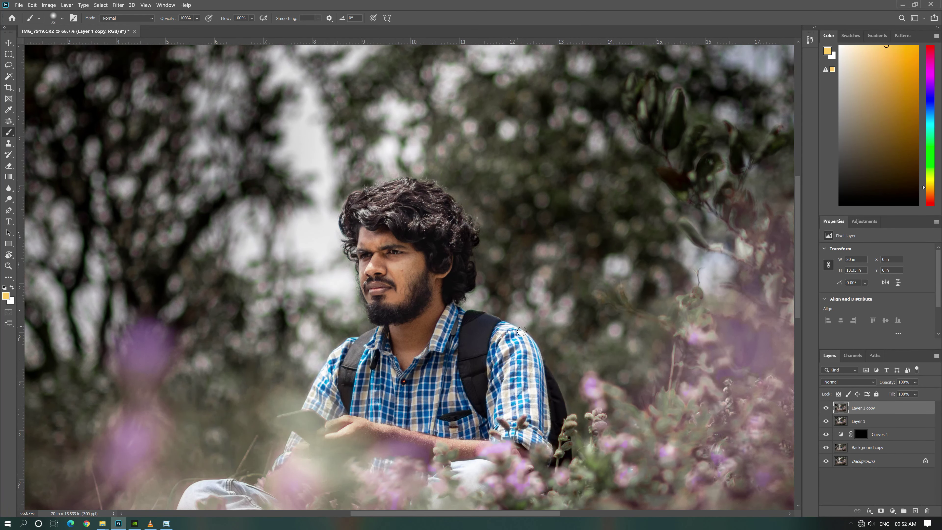
pyautogui.hotkey('ctrl', '0')
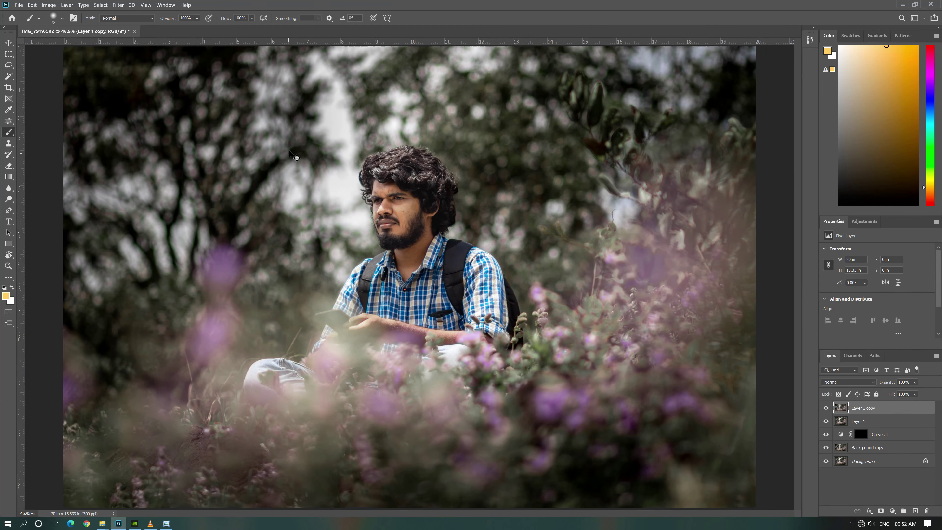
pyautogui.hotkey('ctrl', '+')
pyautogui.hotkey('ctrl', '+')
pyautogui.hotkey('ctrl', '+')
pyautogui.hotkey('ctrl', '+')
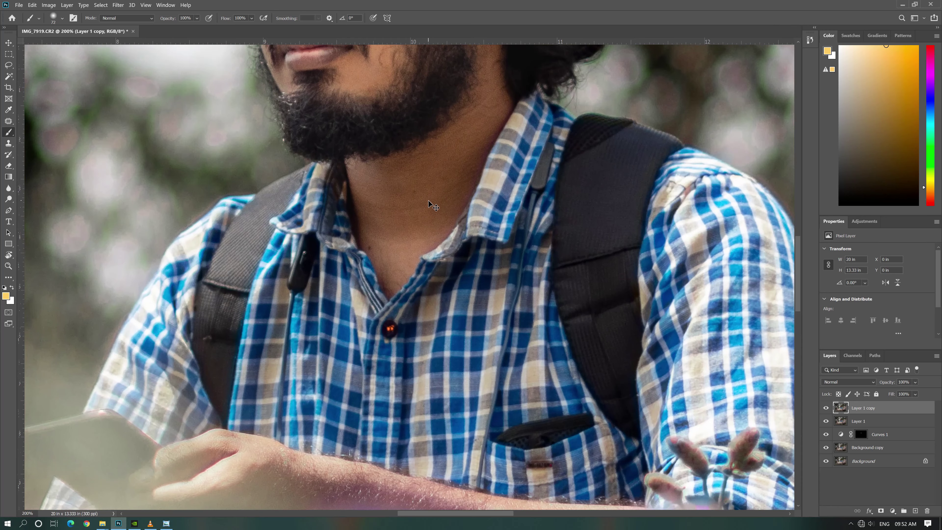
pyautogui.moveTo(432, 173)
pyautogui.mouseDown()
pyautogui.moveTo(410, 399)
pyautogui.moveTo(391, 399)
pyautogui.mouseUp()
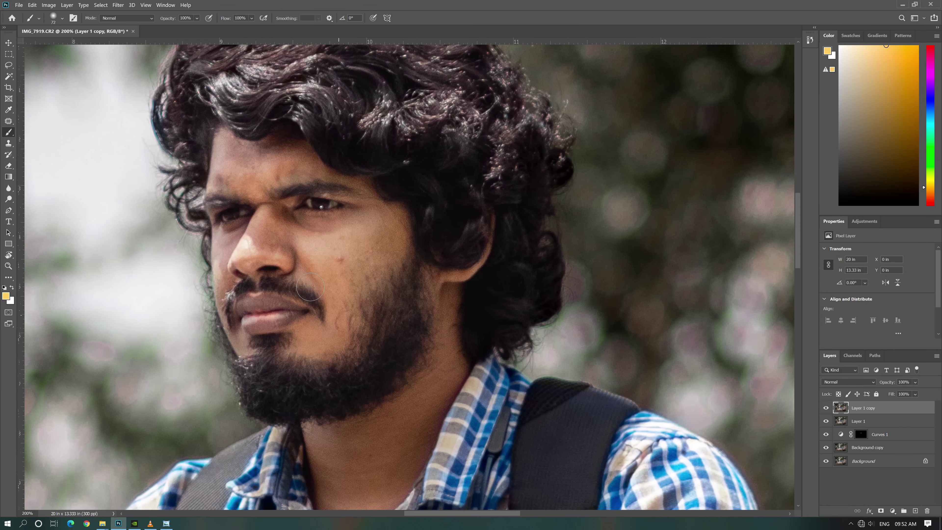
# - Using the Patch tool at 300%, replace two cheek blemishes with nearby clean skin
pyautogui.click(8, 121)
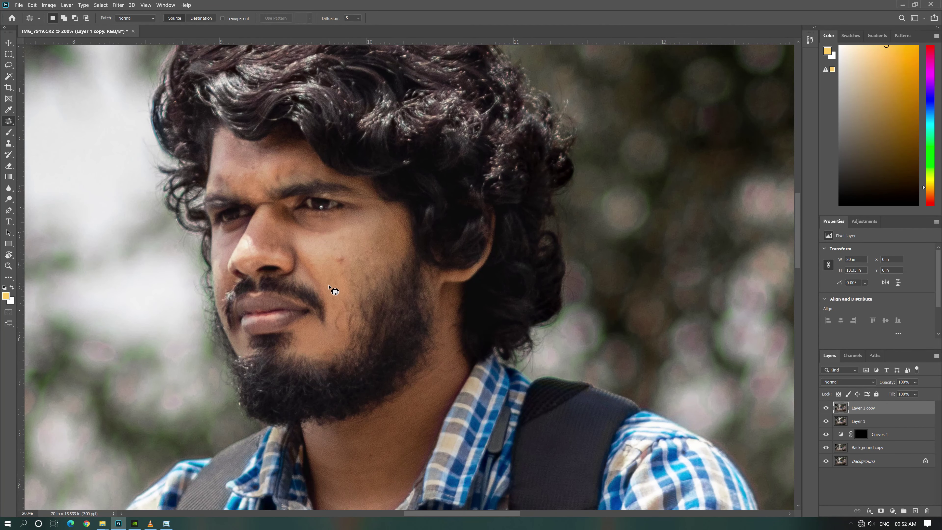
pyautogui.hotkey('ctrl', '+')
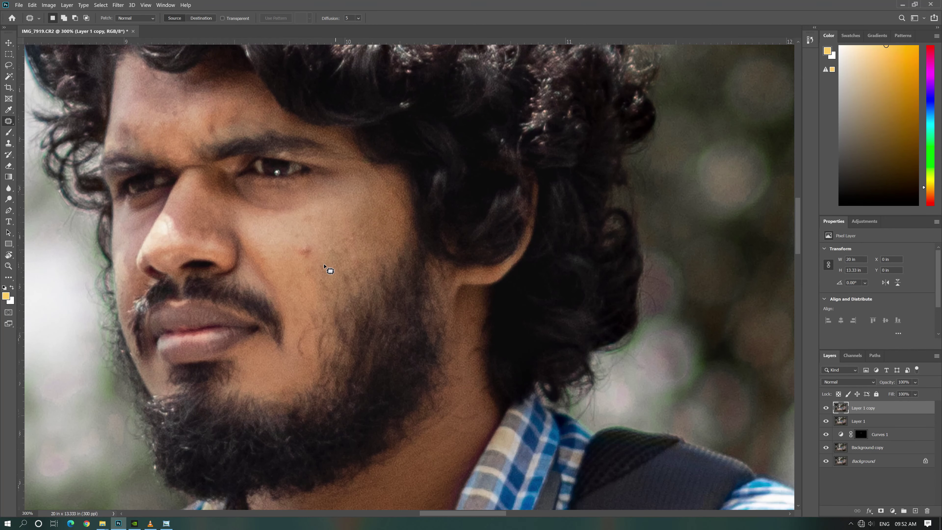
pyautogui.moveTo(294, 251)
pyautogui.mouseDown()
pyautogui.moveTo(311, 256)
pyautogui.moveTo(295, 248)
pyautogui.mouseUp()
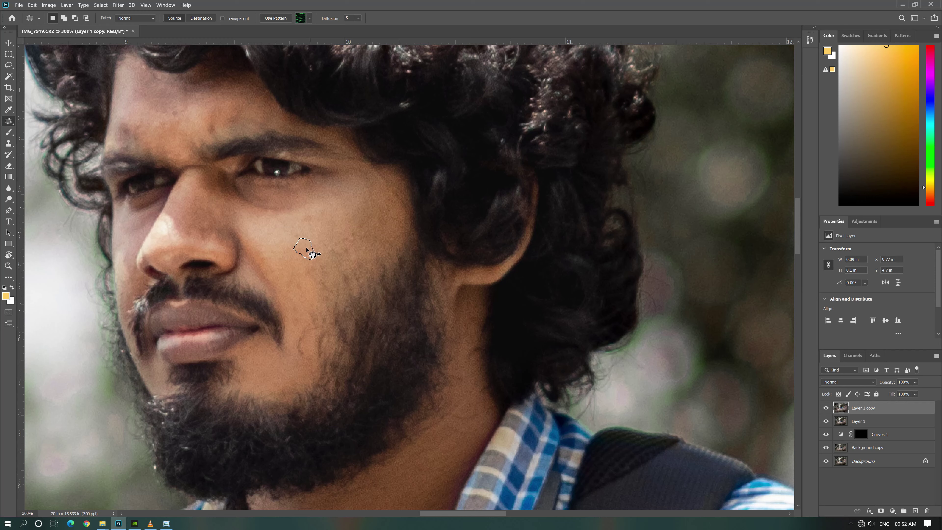
pyautogui.moveTo(306, 250)
pyautogui.mouseDown()
pyautogui.moveTo(351, 236)
pyautogui.moveTo(279, 234)
pyautogui.moveTo(301, 222)
pyautogui.mouseUp()
pyautogui.moveTo(294, 340); pyautogui.dragTo(300, 327)
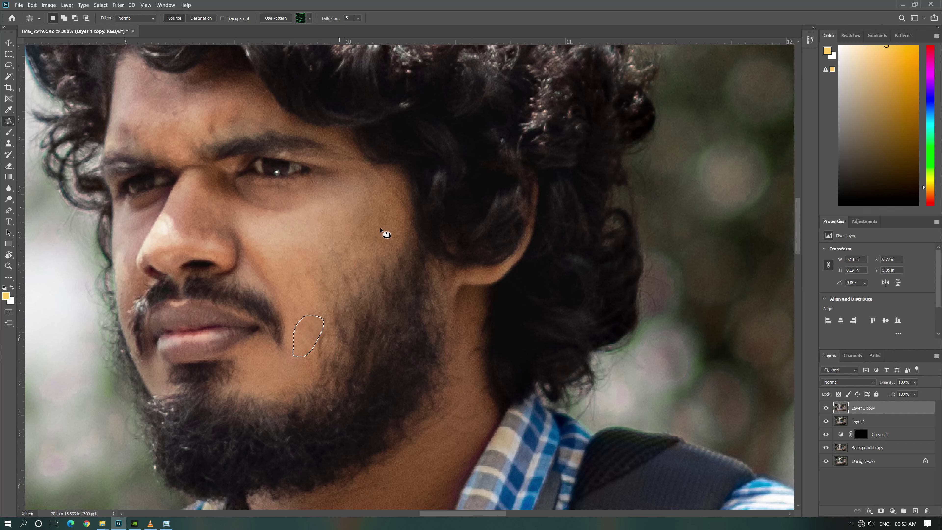
pyautogui.moveTo(381, 231); pyautogui.dragTo(378, 230)
# - Outline and patch the blemishes on the man's forehead
pyautogui.moveTo(166, 108)
pyautogui.mouseDown()
pyautogui.moveTo(187, 104)
pyautogui.moveTo(167, 107)
pyautogui.mouseUp()
pyautogui.moveTo(116, 141); pyautogui.dragTo(113, 118)
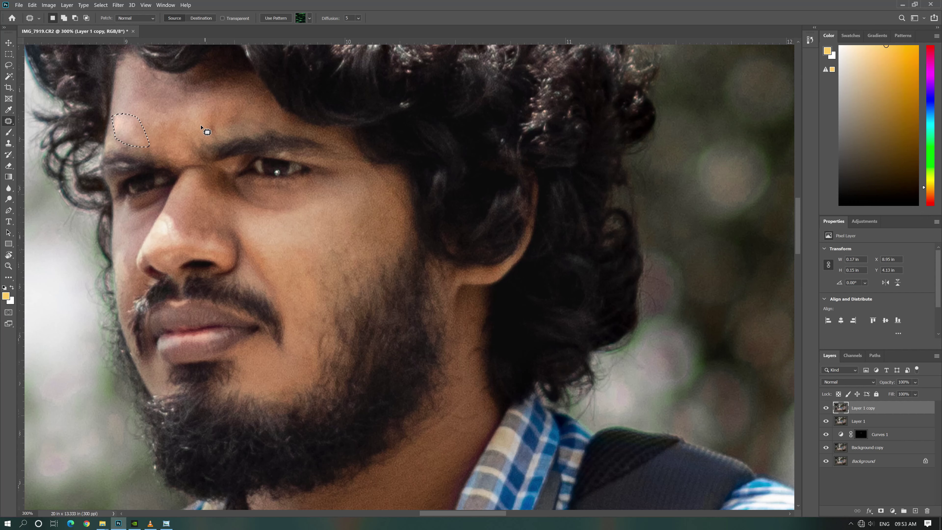
pyautogui.moveTo(208, 132)
pyautogui.mouseDown()
pyautogui.moveTo(216, 108)
pyautogui.moveTo(206, 98)
pyautogui.mouseUp()
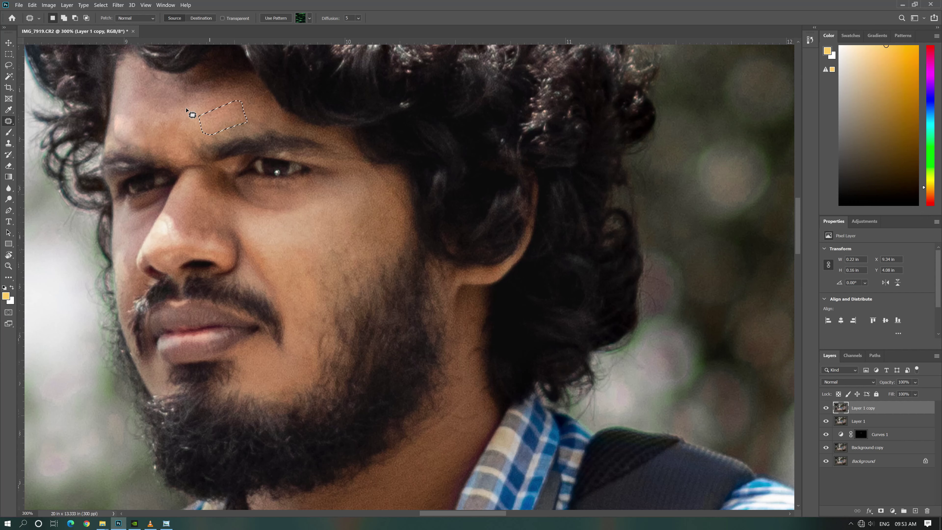
pyautogui.moveTo(126, 145)
pyautogui.mouseDown()
pyautogui.moveTo(113, 130)
pyautogui.moveTo(119, 115)
pyautogui.moveTo(139, 143)
pyautogui.moveTo(160, 124)
pyautogui.moveTo(120, 124)
pyautogui.mouseUp()
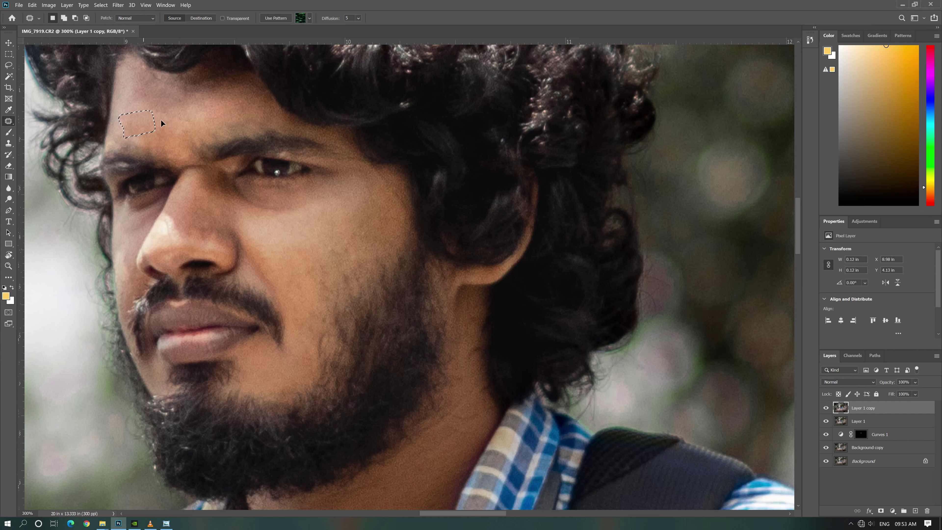
pyautogui.click(187, 130)
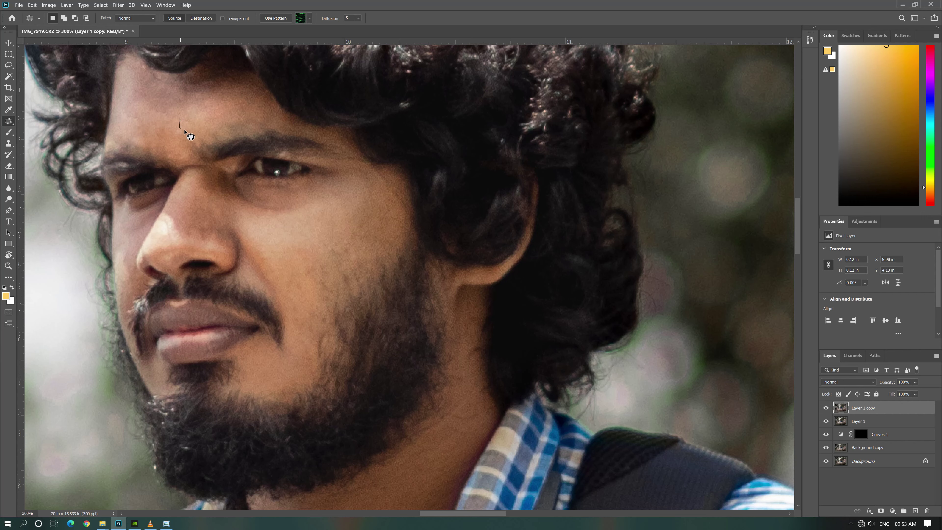
pyautogui.moveTo(133, 119)
pyautogui.mouseDown()
pyautogui.moveTo(139, 138)
pyautogui.moveTo(129, 123)
pyautogui.mouseUp()
pyautogui.click(177, 116)
# - At 500% zoom, select spots on the cheek, beside the mustache and on the neck for patching
pyautogui.hotkey('ctrl', '+')
pyautogui.hotkey('ctrl', '+')
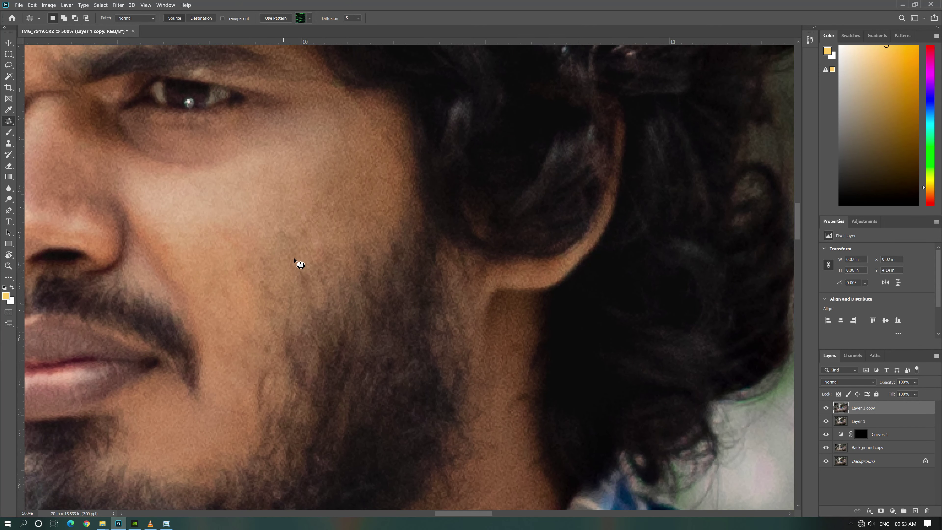
pyautogui.moveTo(264, 331); pyautogui.dragTo(259, 347)
pyautogui.moveTo(238, 415); pyautogui.dragTo(504, 361)
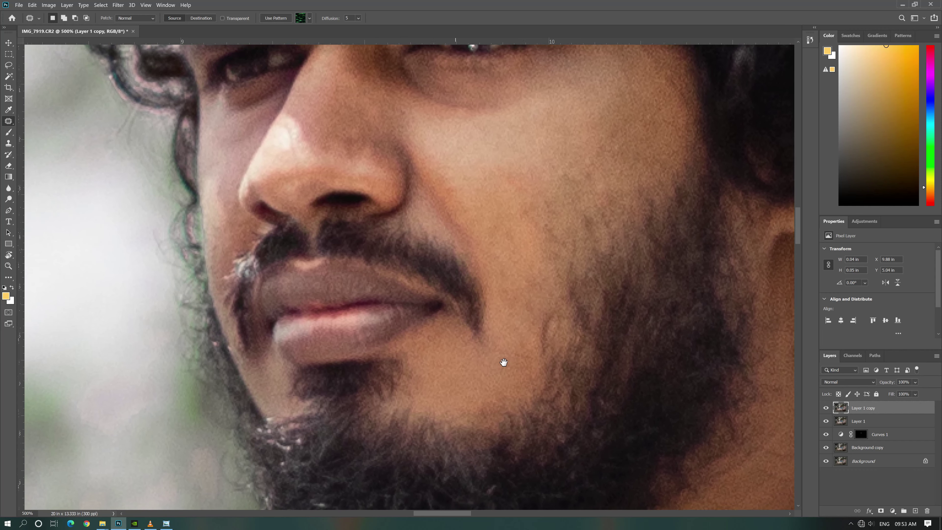
pyautogui.moveTo(215, 241); pyautogui.dragTo(227, 252)
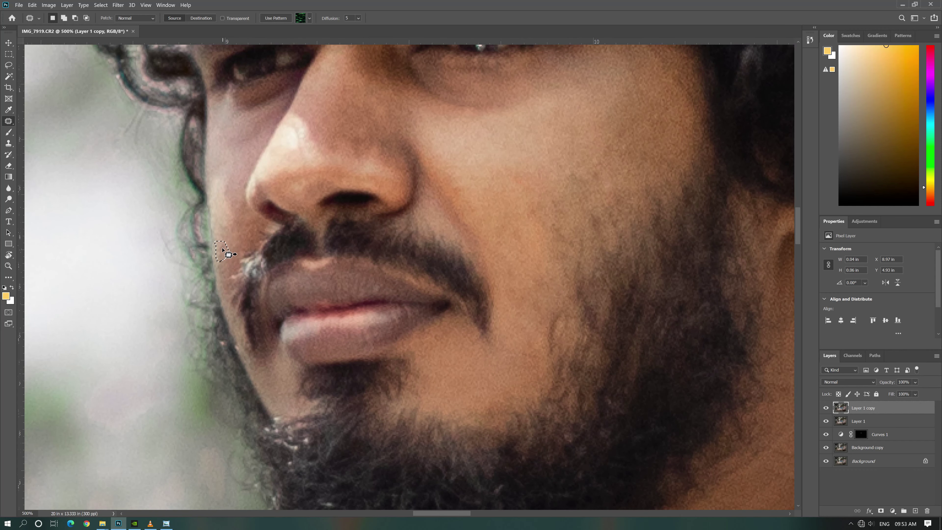
pyautogui.moveTo(422, 366); pyautogui.dragTo(294, 197)
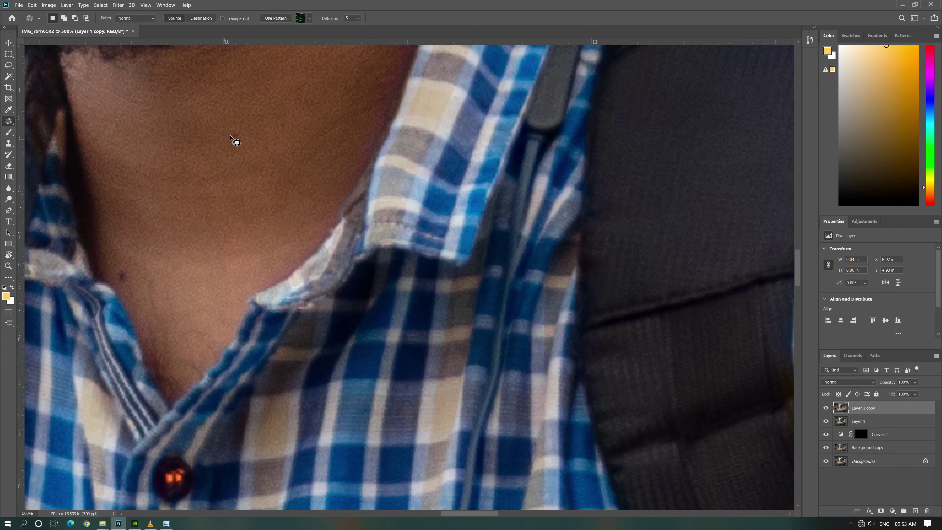
pyautogui.moveTo(230, 137); pyautogui.dragTo(226, 133)
pyautogui.hotkey('ctrl', '0')
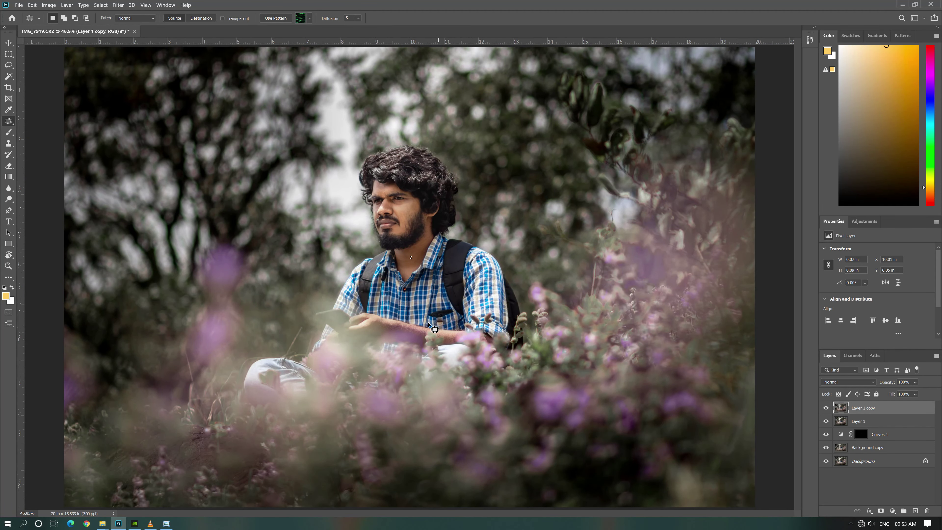
# - Deselect, make Layer 1 copy visible again, zoom to the man's face and select that layer
pyautogui.hotkey('ctrl', 'd')
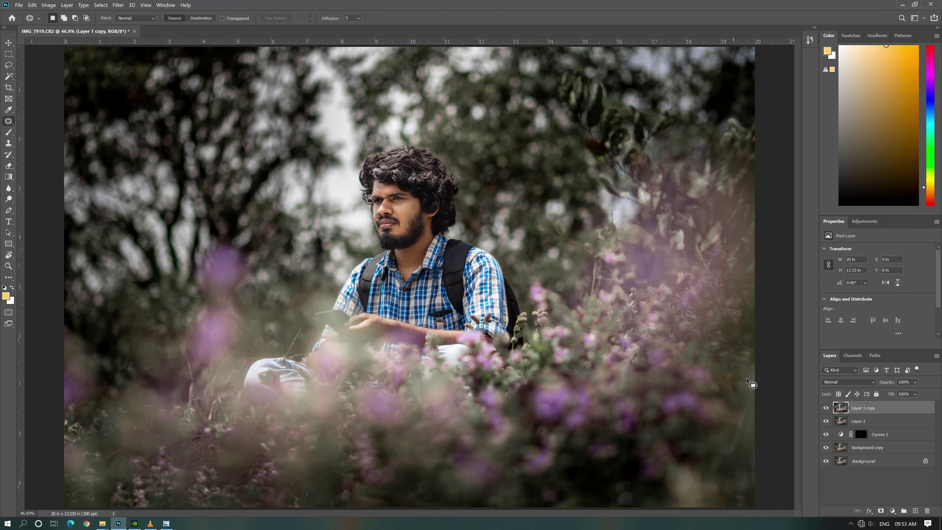
pyautogui.click(828, 408)
pyautogui.click(827, 408)
pyautogui.hotkey('ctrl', '+')
pyautogui.hotkey('ctrl', '+')
pyautogui.hotkey('ctrl', '+')
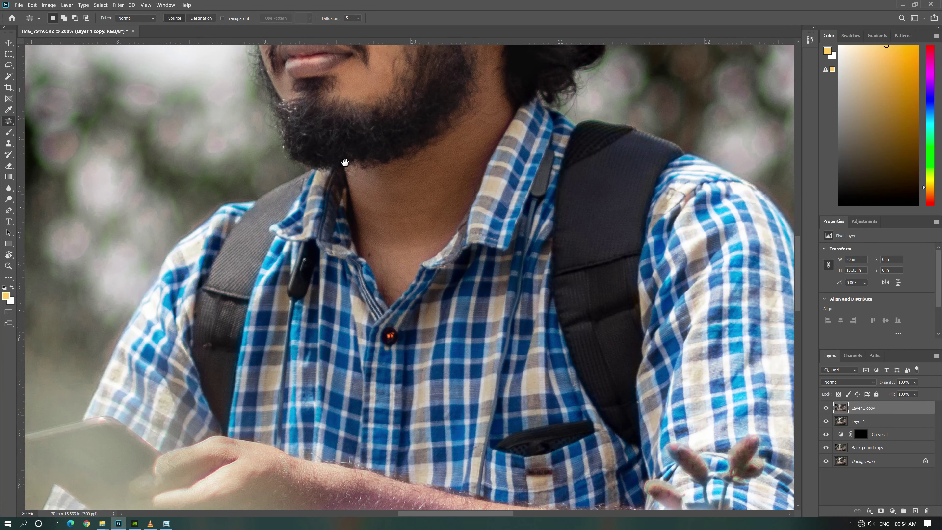
pyautogui.hotkey('ctrl', '+')
pyautogui.moveTo(347, 162); pyautogui.dragTo(347, 333)
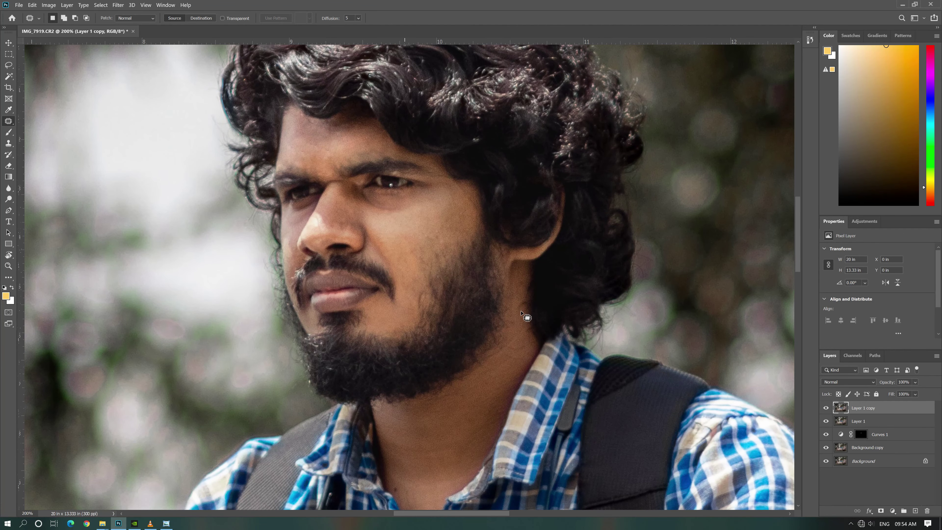
pyautogui.click(867, 438)
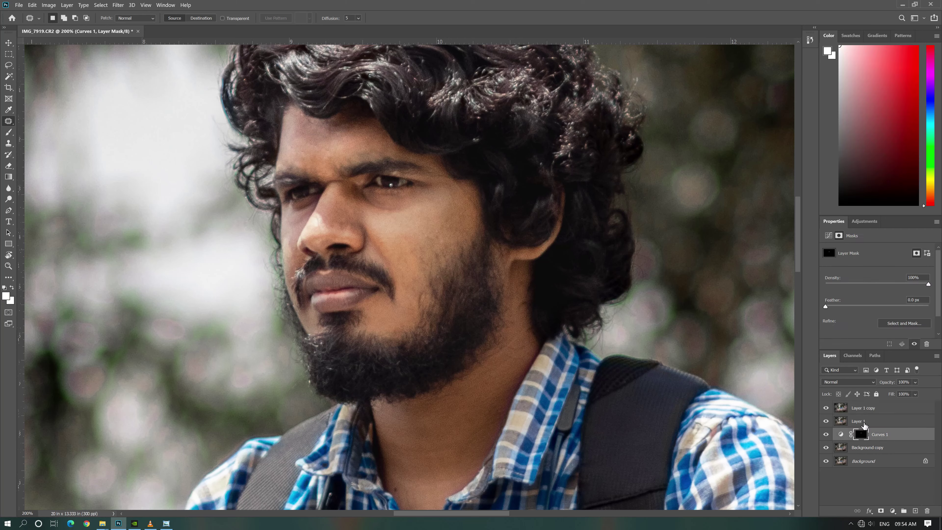
pyautogui.click(876, 409)
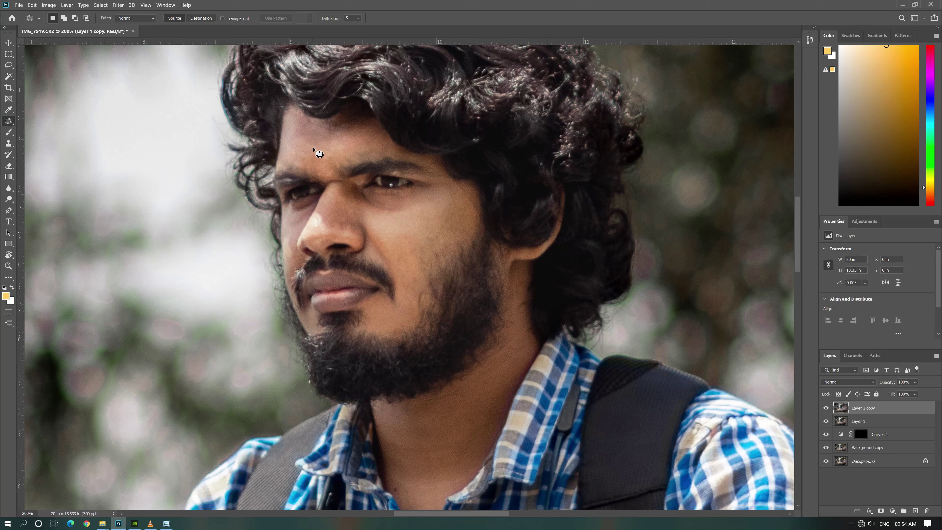
# - Patch out small blemishes on the man's forehead just above his eyebrow
pyautogui.moveTo(320, 140)
pyautogui.mouseDown()
pyautogui.moveTo(314, 150)
pyautogui.moveTo(329, 152)
pyautogui.moveTo(312, 153)
pyautogui.mouseUp()
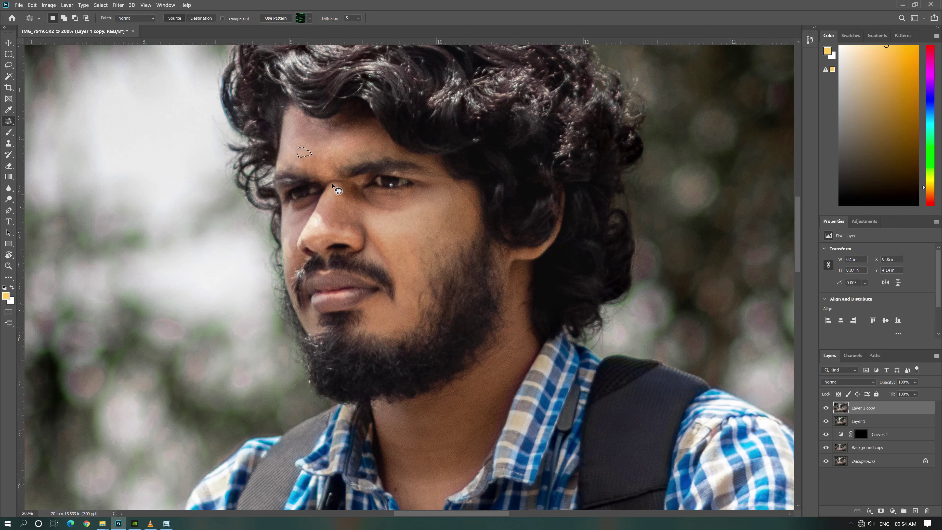
pyautogui.hotkey('ctrl', 'd')
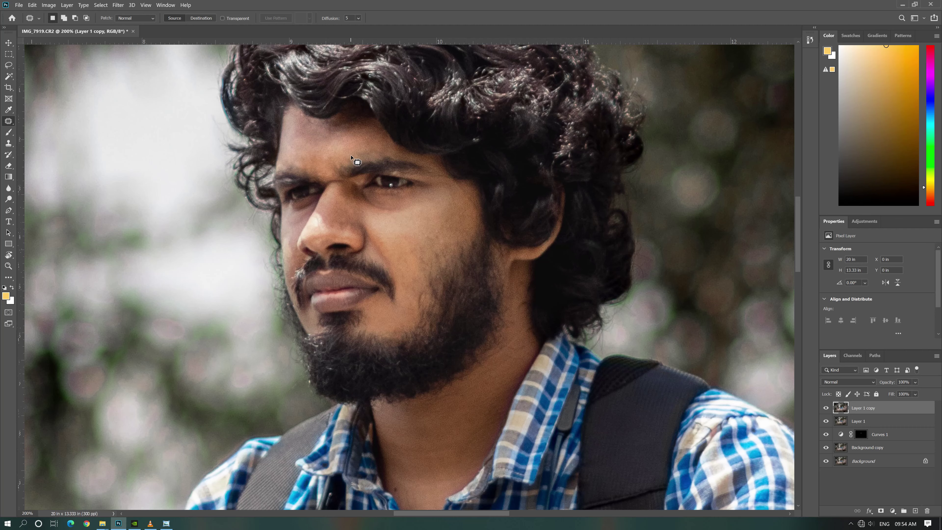
pyautogui.moveTo(352, 162); pyautogui.dragTo(367, 148)
pyautogui.moveTo(367, 149); pyautogui.dragTo(350, 158)
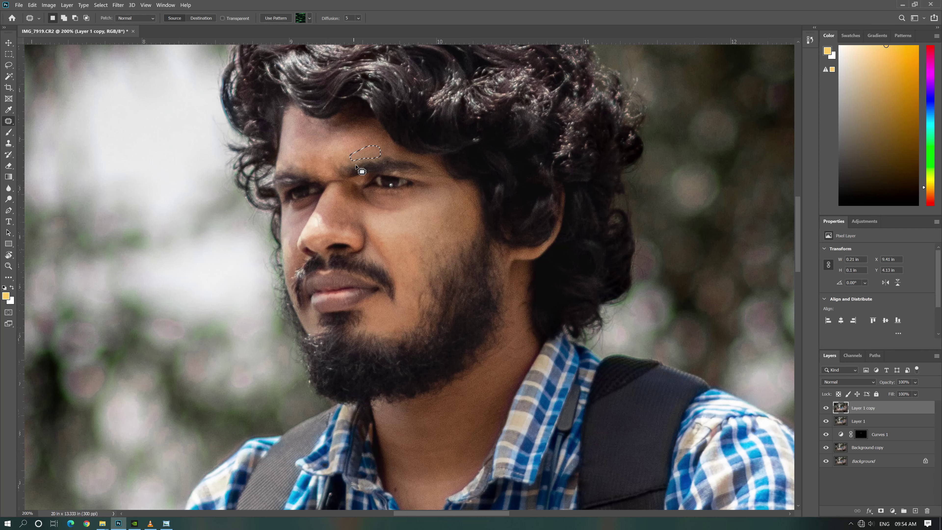
pyautogui.hotkey('ctrl', 'd')
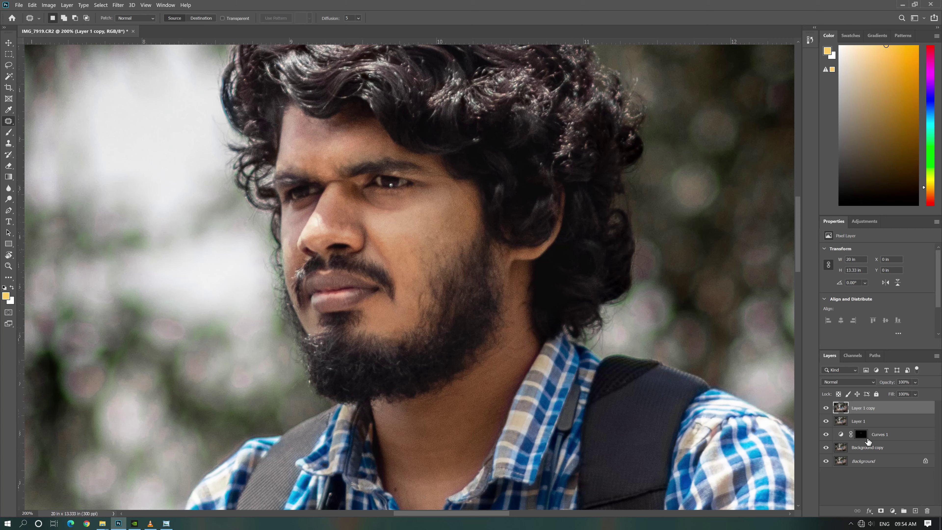
# - Add a Curves adjustment that lifts the midtones, with its mask inverted to black
pyautogui.click(894, 511)
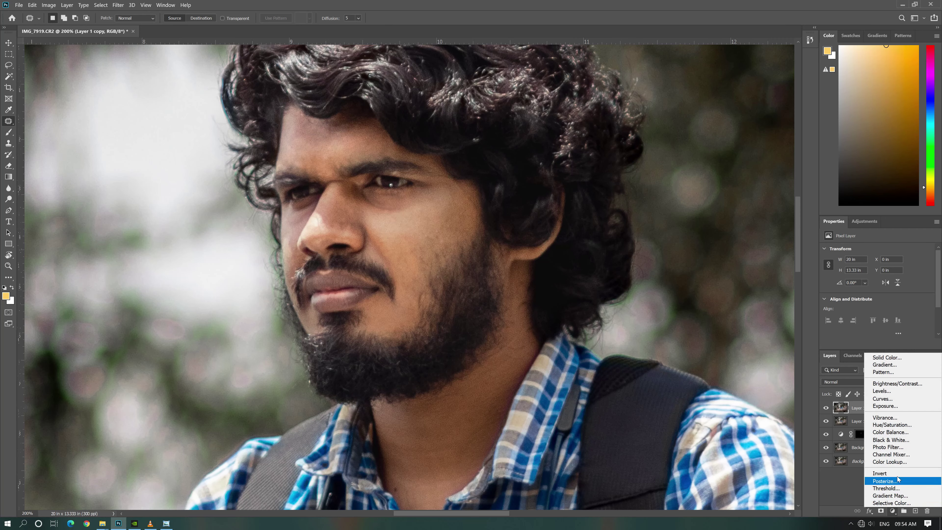
pyautogui.click(885, 407)
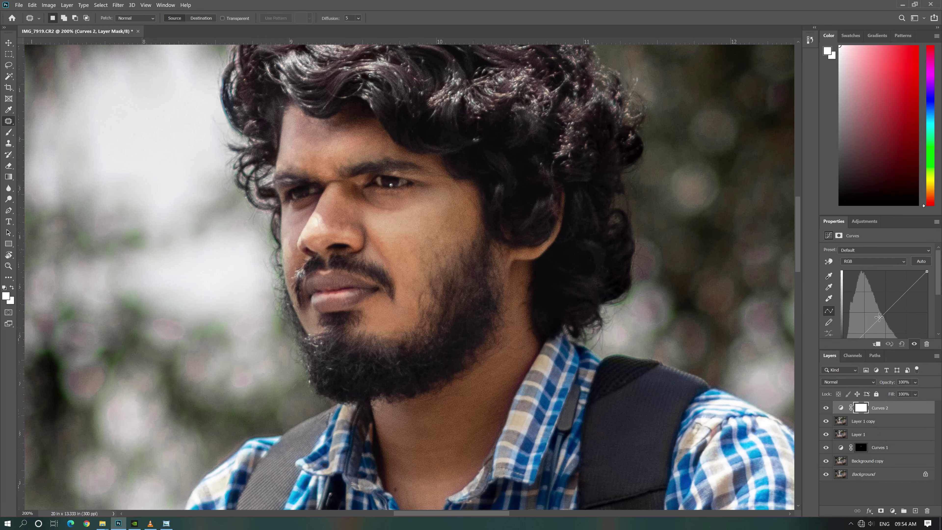
pyautogui.moveTo(886, 314); pyautogui.dragTo(888, 315)
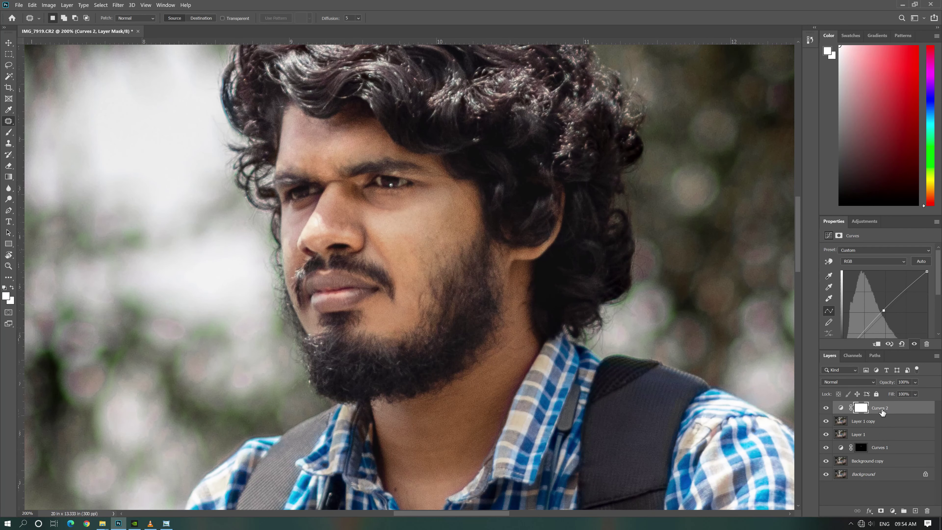
pyautogui.hotkey('ctrl', 'i')
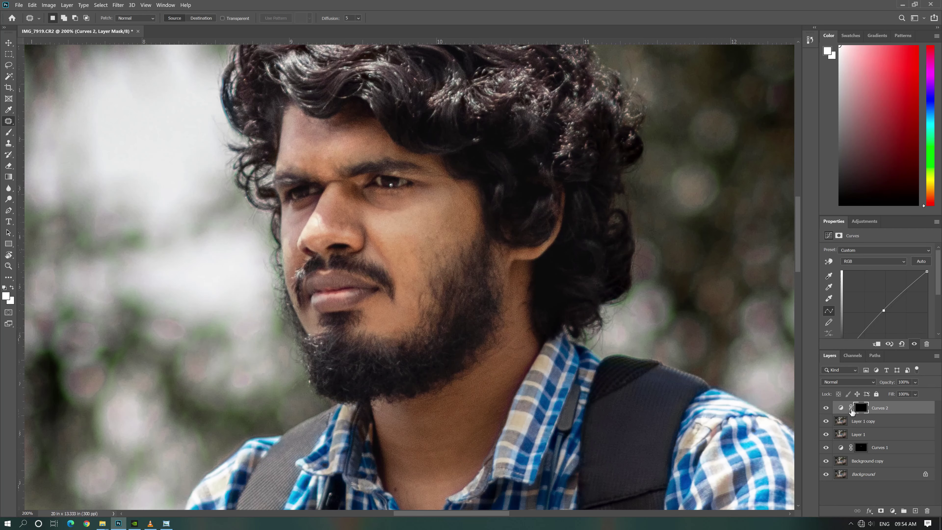
# - Set a size 37 brush and lower Curves 2's opacity to 34%
pyautogui.click(9, 132)
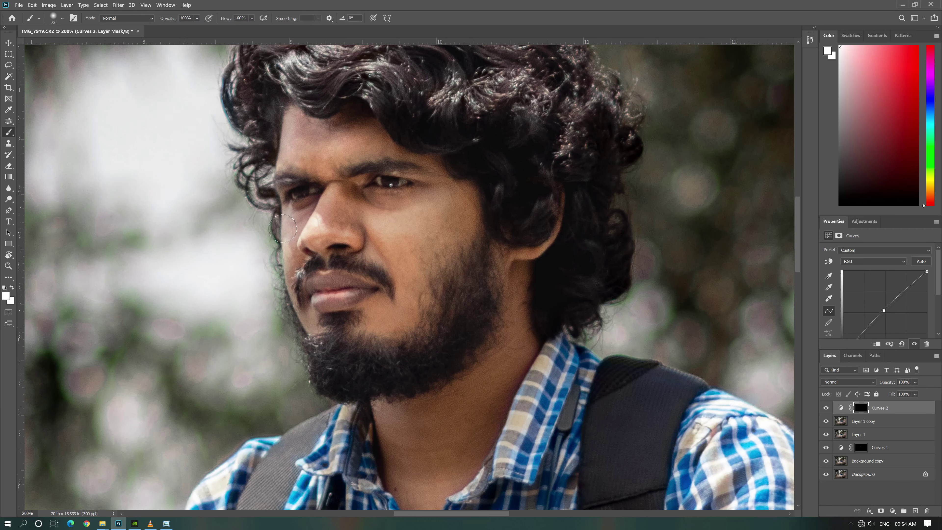
pyautogui.rightClick(359, 169)
pyautogui.click(400, 171)
pyautogui.press('Return')
pyautogui.click(357, 168)
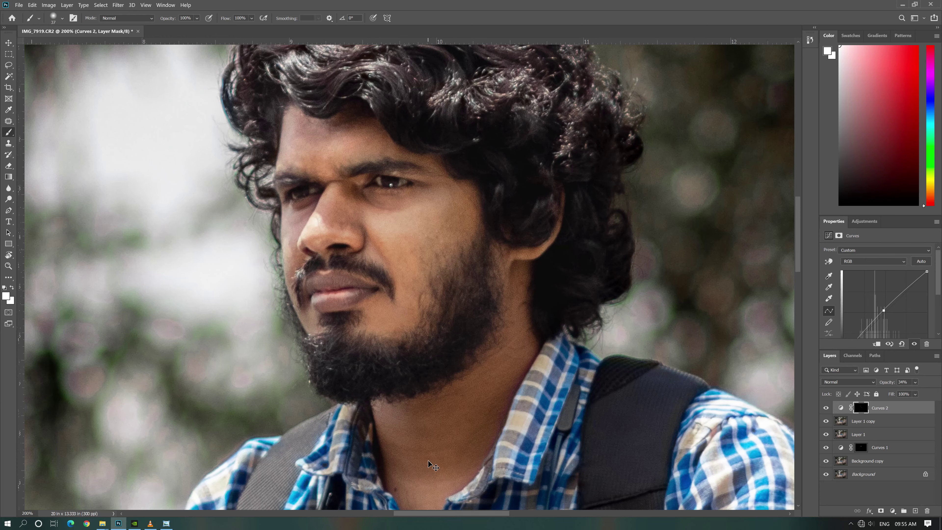
pyautogui.hotkey('ctrl', '0')
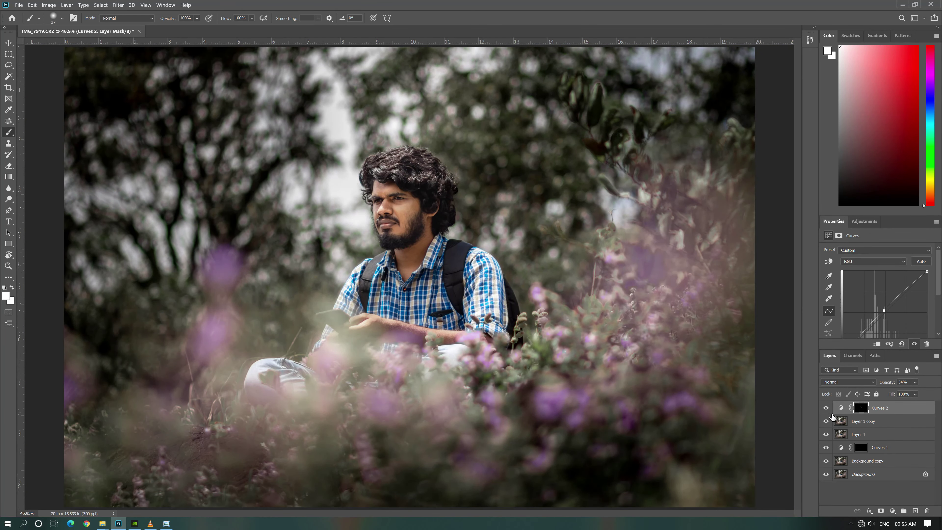
pyautogui.click(826, 408)
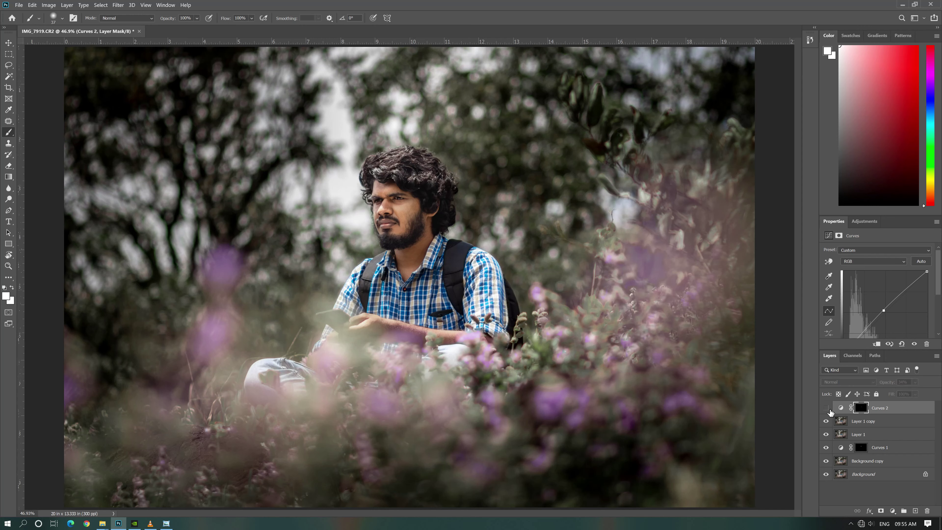
pyautogui.click(829, 410)
# - Merge all visible layers into a new Layer 2 and duplicate it
pyautogui.hotkey('ctrl', 'shift', 'alt', 'e')
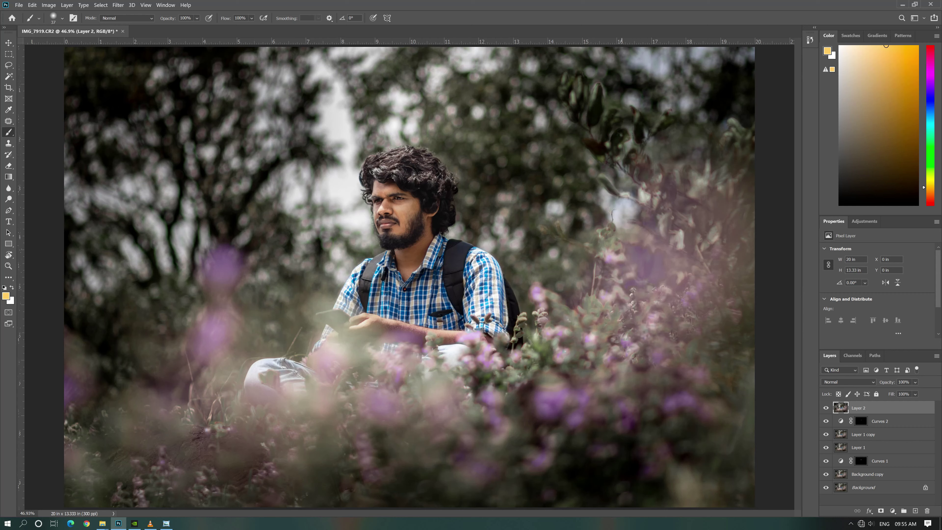
pyautogui.moveTo(882, 413); pyautogui.dragTo(885, 413)
pyautogui.hotkey('ctrl', 'j')
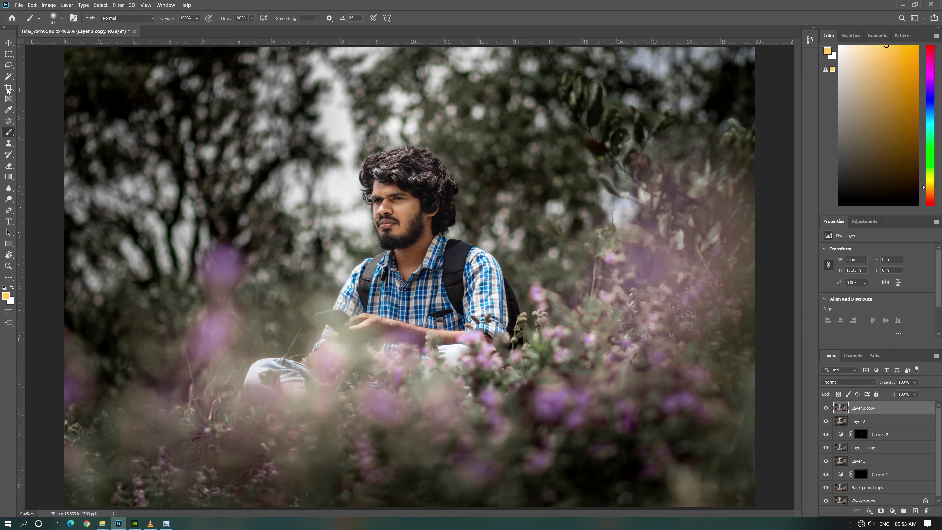
# - Lasso the right-hand flowers and copy them onto a new Layer 3
pyautogui.click(11, 68)
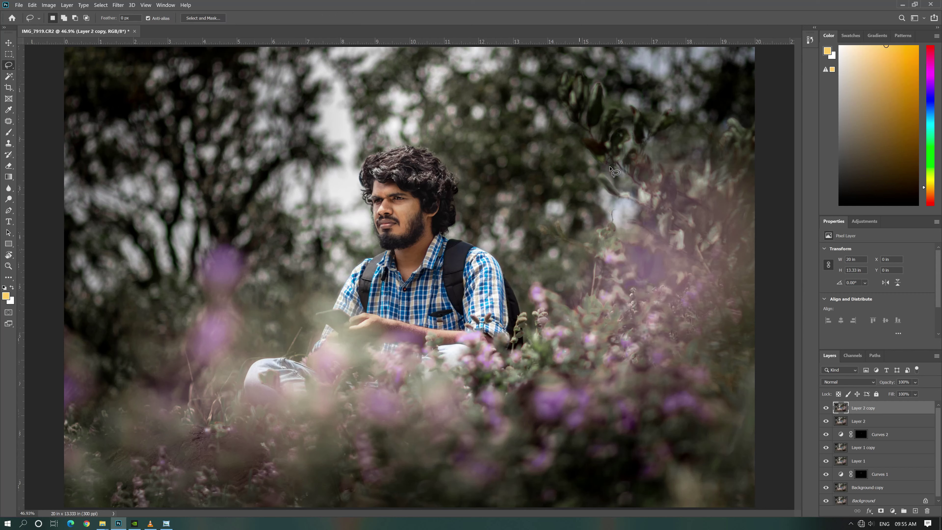
pyautogui.moveTo(680, 253); pyautogui.dragTo(568, 281)
pyautogui.moveTo(538, 397); pyautogui.dragTo(700, 261)
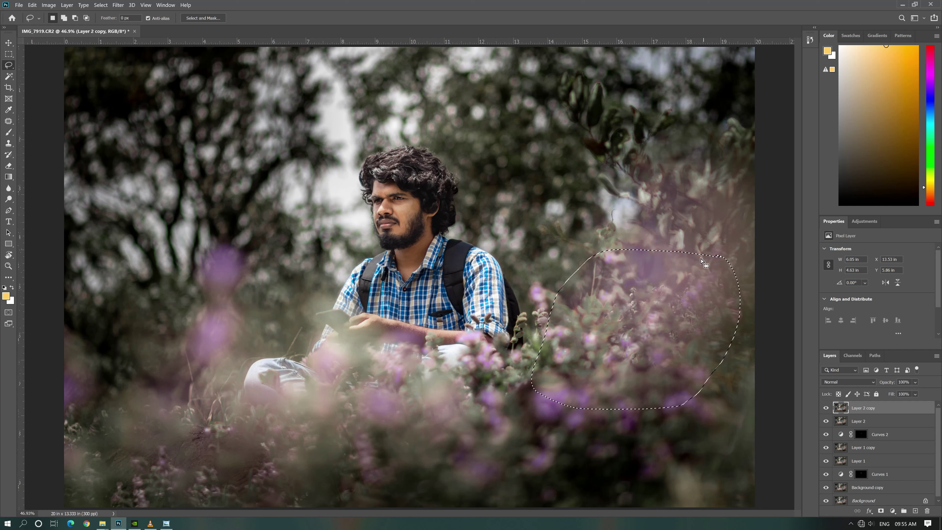
pyautogui.click(64, 18)
pyautogui.moveTo(559, 347)
pyautogui.mouseDown()
pyautogui.moveTo(707, 441)
pyautogui.moveTo(721, 362)
pyautogui.mouseUp()
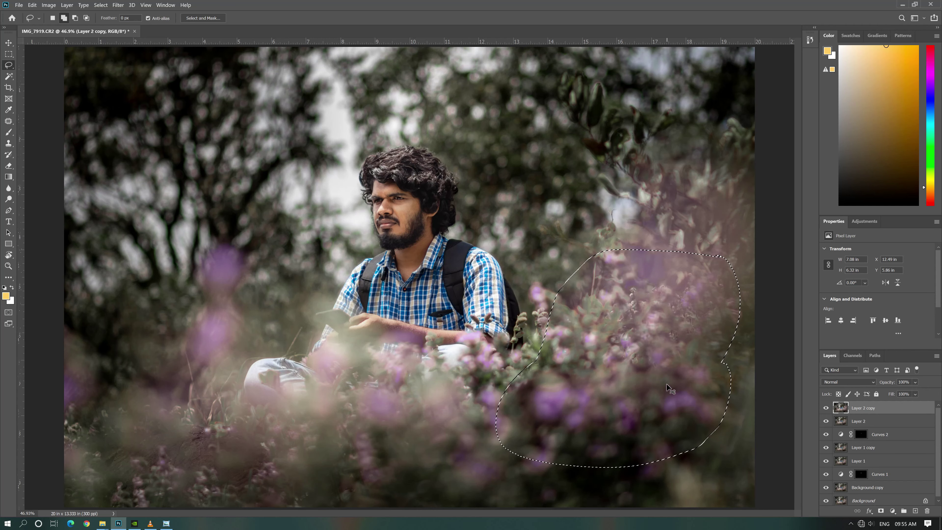
pyautogui.hotkey('ctrl', 'j')
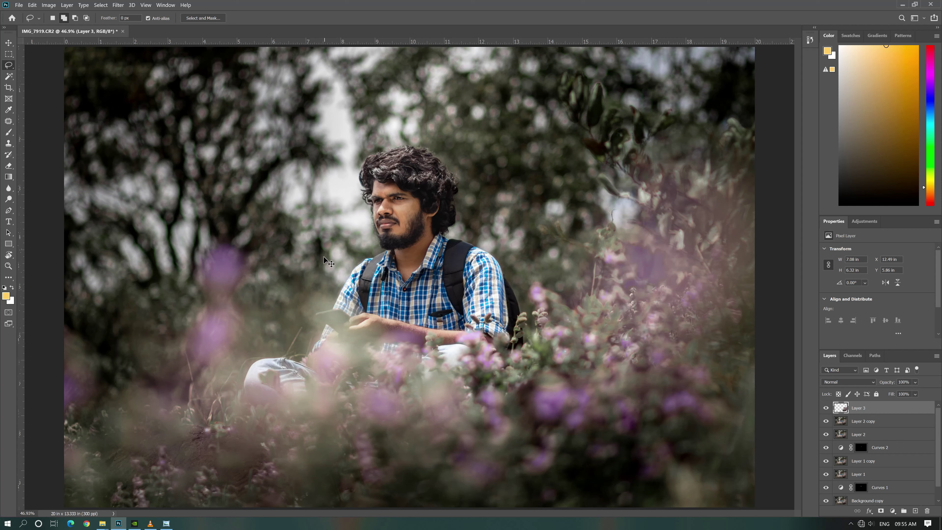
# - Mirror the flower patch at -100% width and place it in the photo's lower-left corner
pyautogui.hotkey('ctrl', 't')
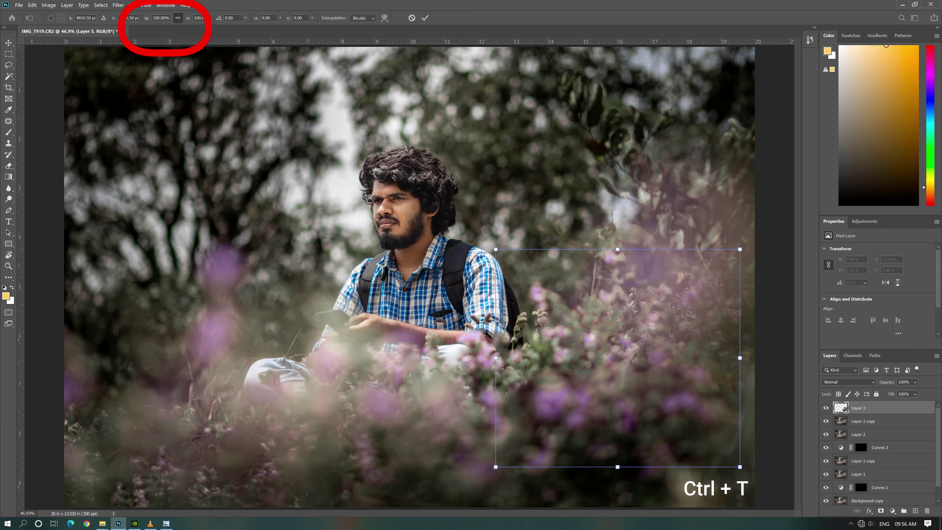
pyautogui.write('-')
pyautogui.press('Return')
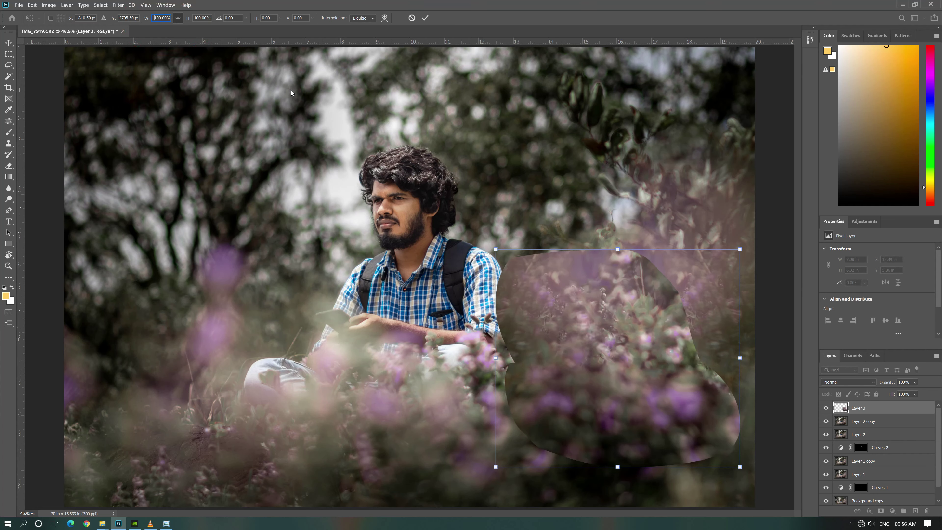
pyautogui.moveTo(608, 292)
pyautogui.mouseDown()
pyautogui.moveTo(134, 344)
pyautogui.moveTo(101, 385)
pyautogui.moveTo(164, 396)
pyautogui.mouseUp()
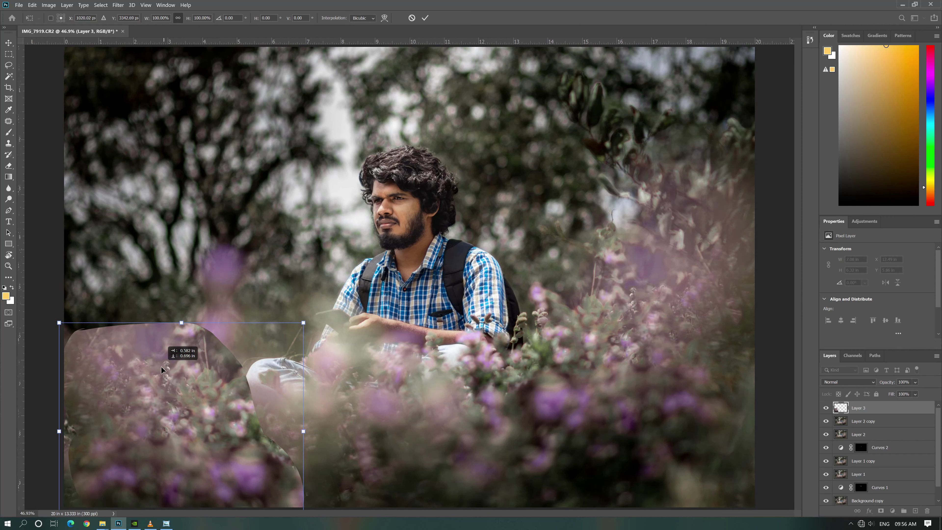
pyautogui.moveTo(163, 396); pyautogui.dragTo(156, 352)
pyautogui.click(425, 18)
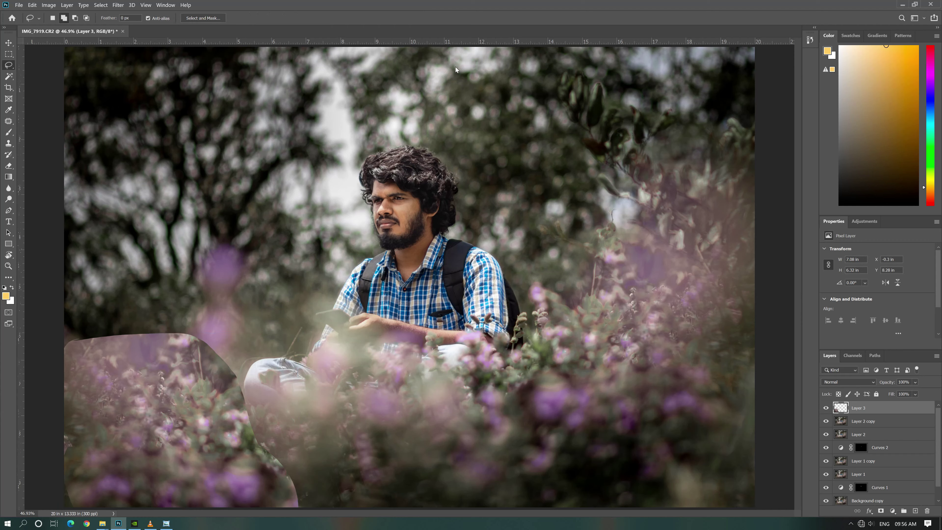
# - Set Layer 3 to Lighten blend mode and give it a layer mask
pyautogui.click(848, 382)
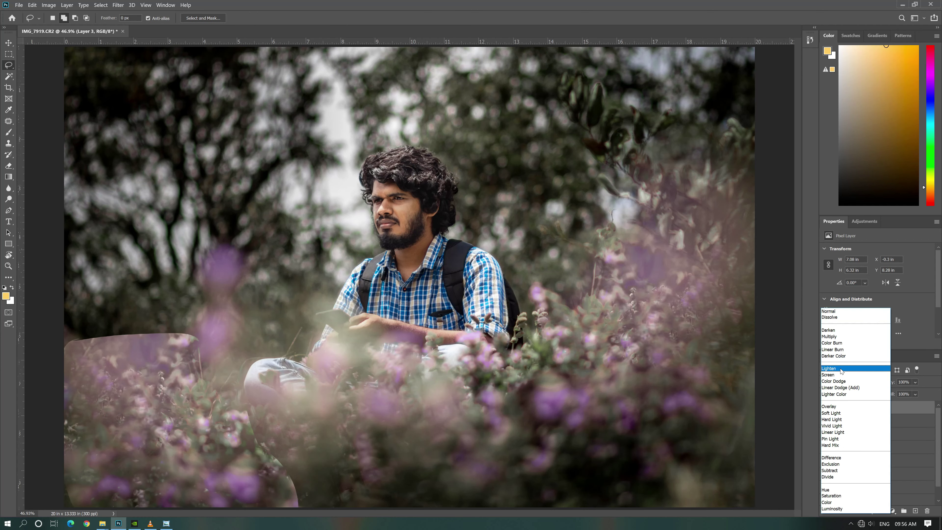
pyautogui.click(841, 369)
pyautogui.click(881, 510)
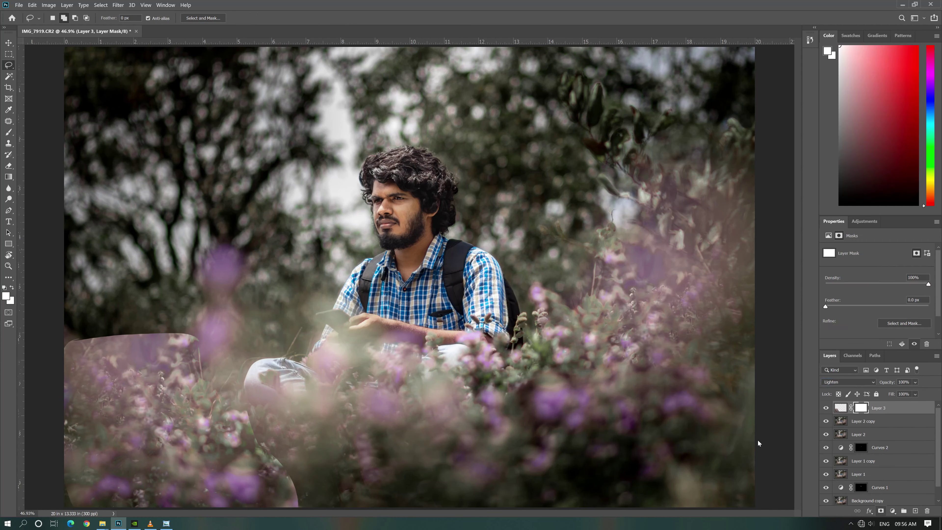
# - Paint black with a large soft brush to hide the patch's upper-right and lower-left edges
pyautogui.press('b')
pyautogui.rightClick(205, 356)
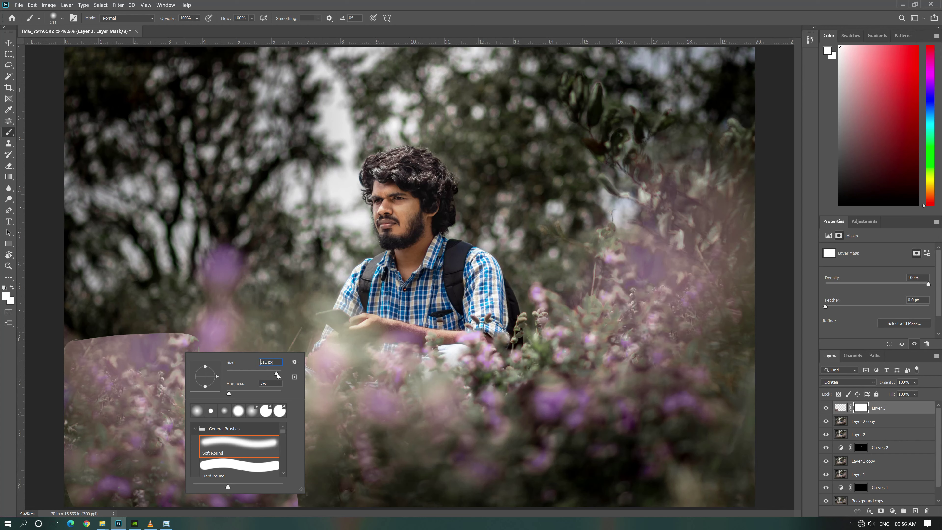
pyautogui.press('Return')
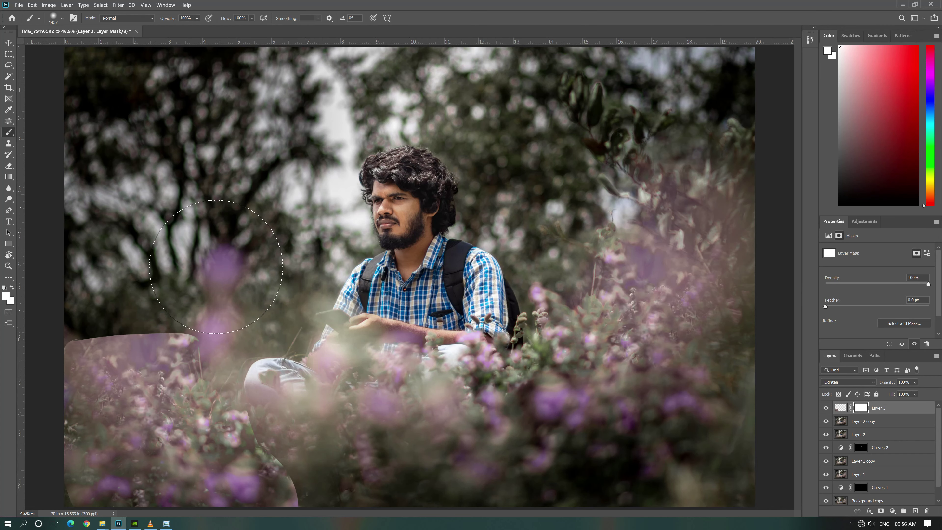
pyautogui.press('d')
pyautogui.moveTo(200, 269)
pyautogui.mouseDown()
pyautogui.moveTo(172, 262)
pyautogui.moveTo(78, 300)
pyautogui.moveTo(336, 426)
pyautogui.mouseUp()
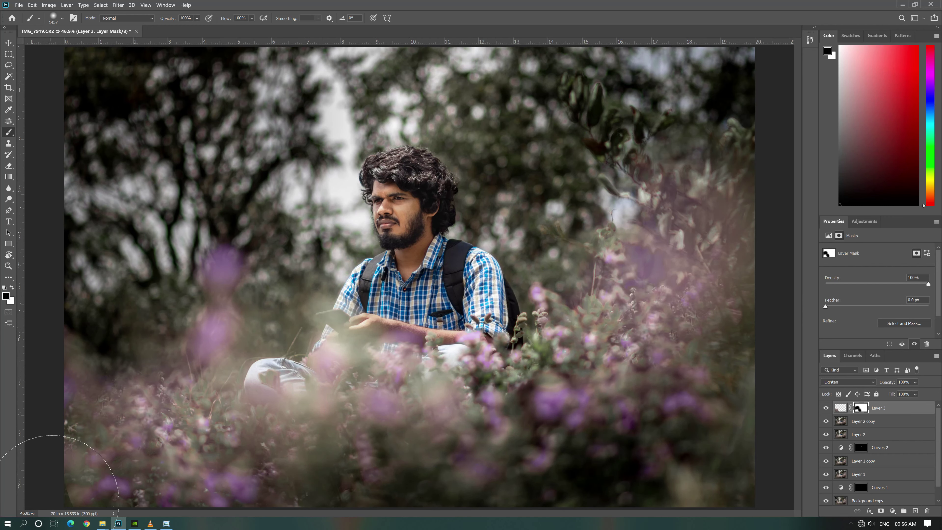
pyautogui.hotkey('ctrl', '-')
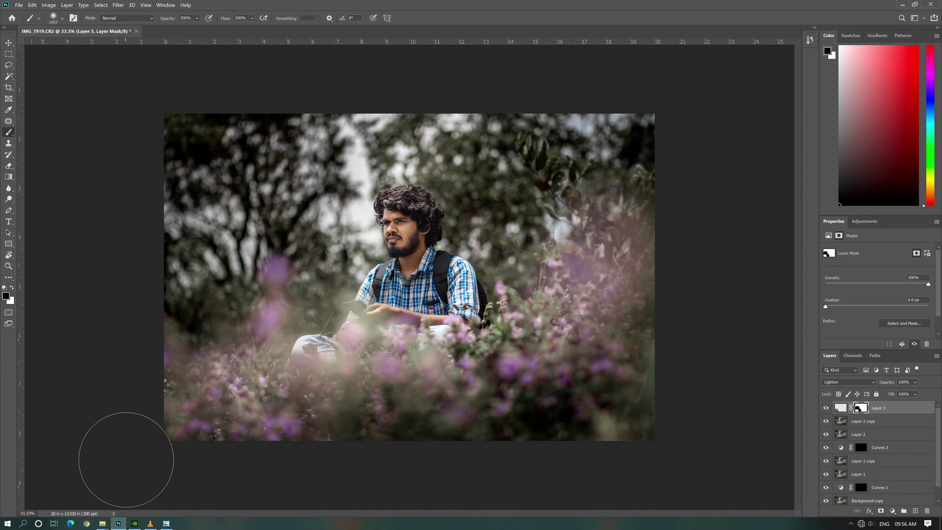
pyautogui.moveTo(130, 448); pyautogui.dragTo(137, 452)
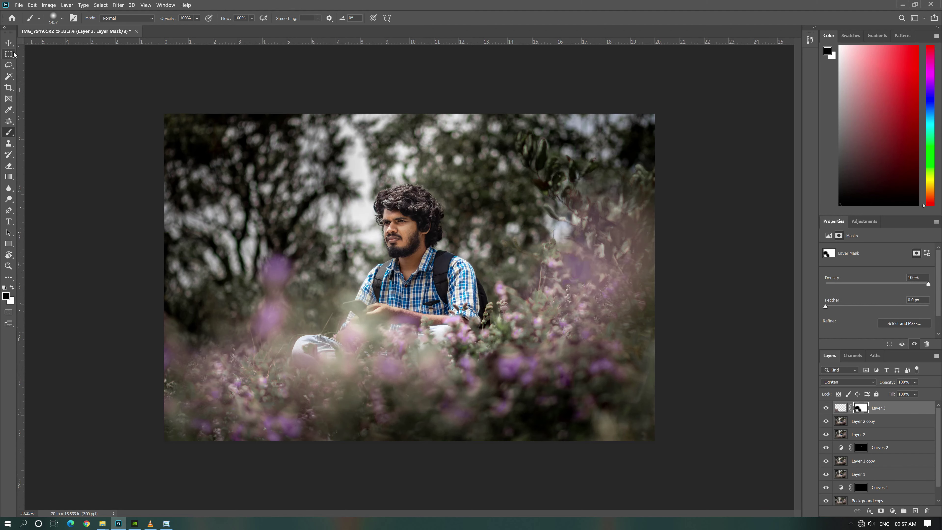
# - Lasso the right-side flowers on Layer 2 copy and copy them onto a new layer
pyautogui.click(9, 65)
pyautogui.moveTo(667, 180); pyautogui.dragTo(662, 193)
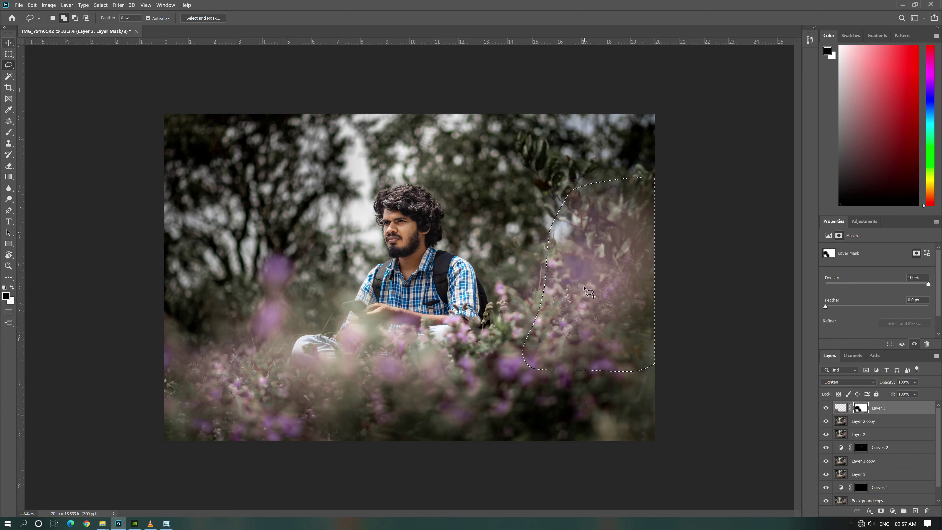
pyautogui.click(866, 418)
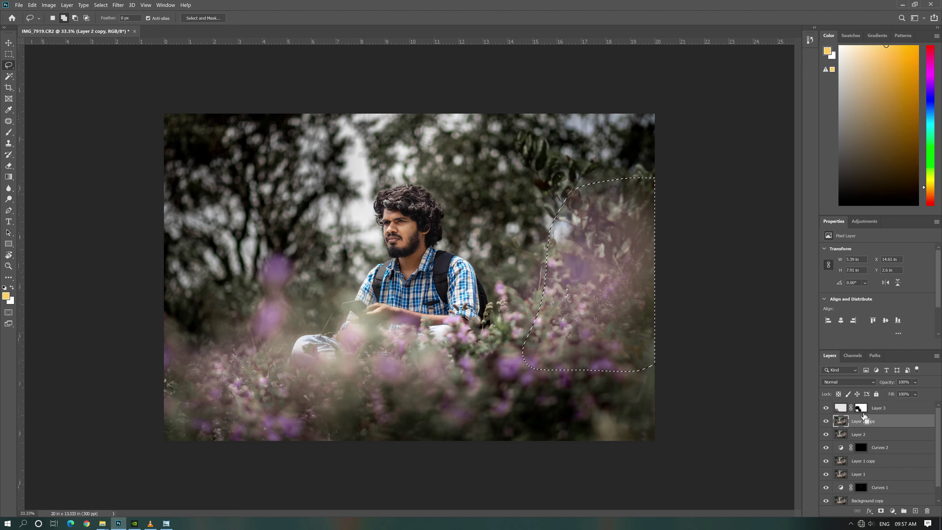
pyautogui.hotkey('ctrl', 'j')
# - Mirror the new patch at -100% width and move it to the photo's left edge
pyautogui.hotkey('ctrl', 't')
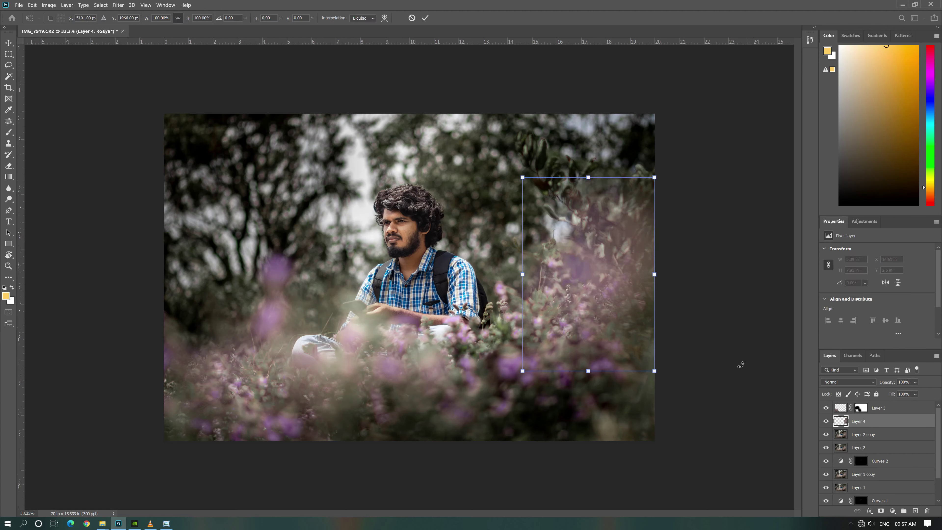
pyautogui.moveTo(659, 282); pyautogui.dragTo(662, 279)
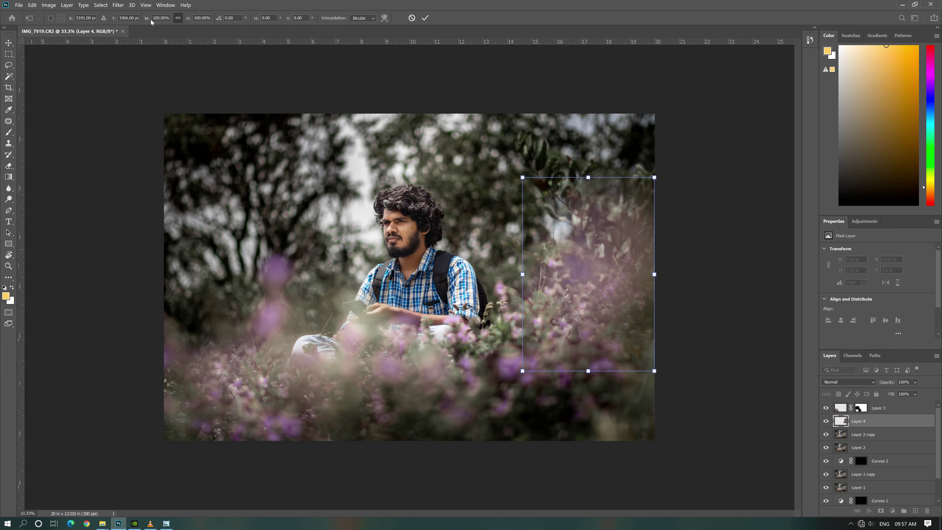
pyautogui.write('-')
pyautogui.press('Return')
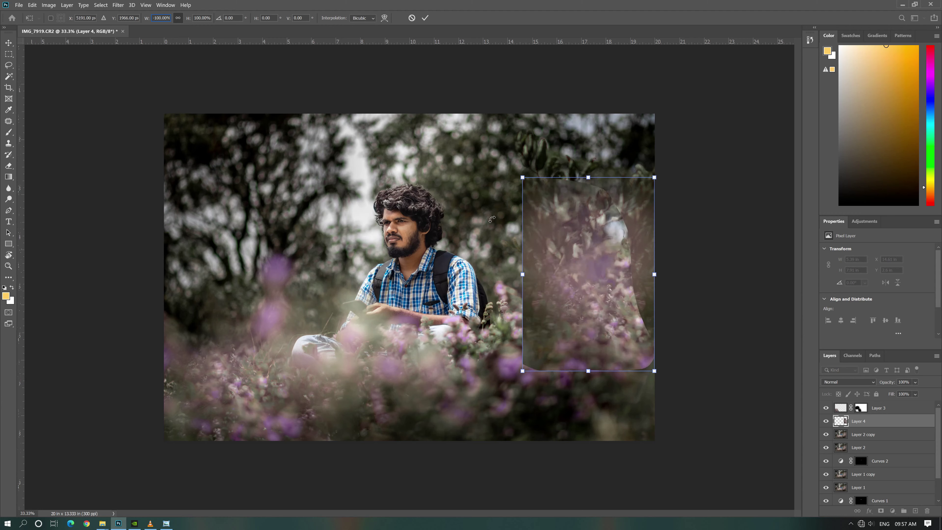
pyautogui.moveTo(566, 262); pyautogui.dragTo(202, 285)
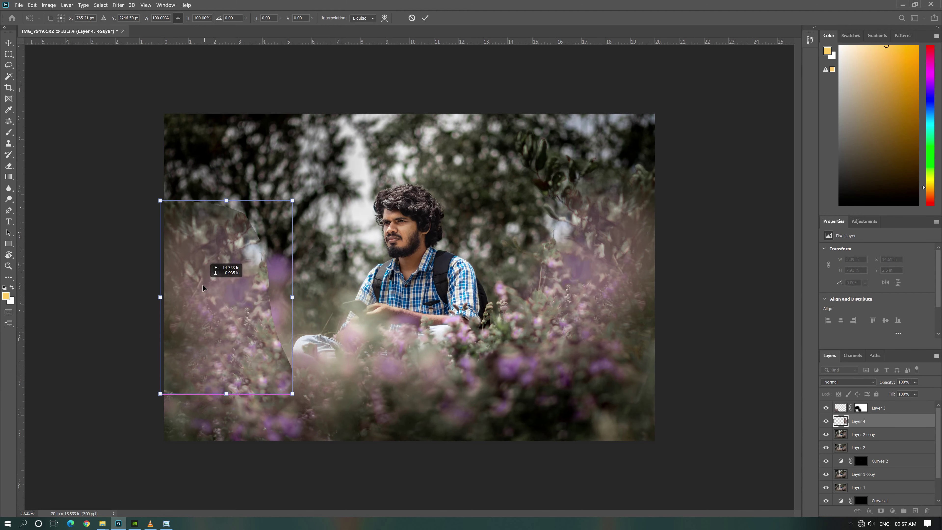
pyautogui.moveTo(202, 284); pyautogui.dragTo(219, 285)
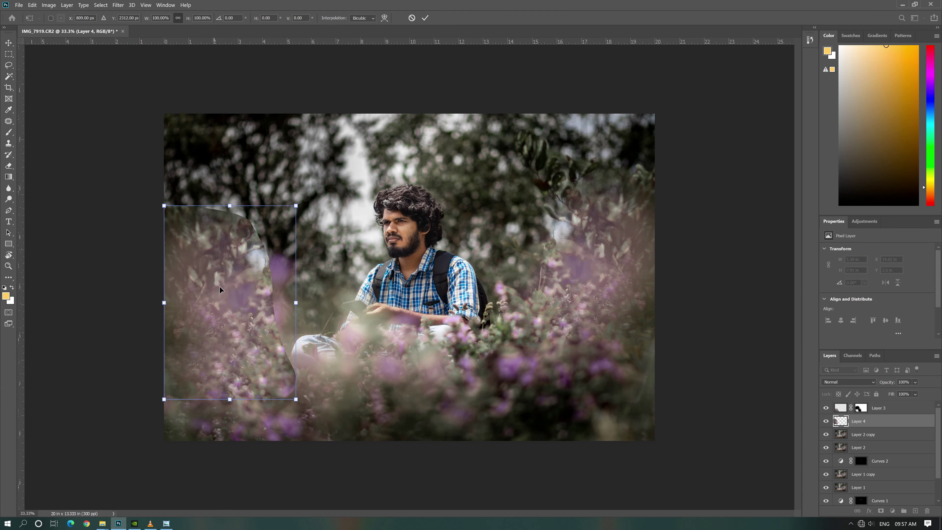
# - Widen, enlarge and tilt the mirrored flower patch, then commit the transform
pyautogui.moveTo(304, 306); pyautogui.dragTo(277, 304)
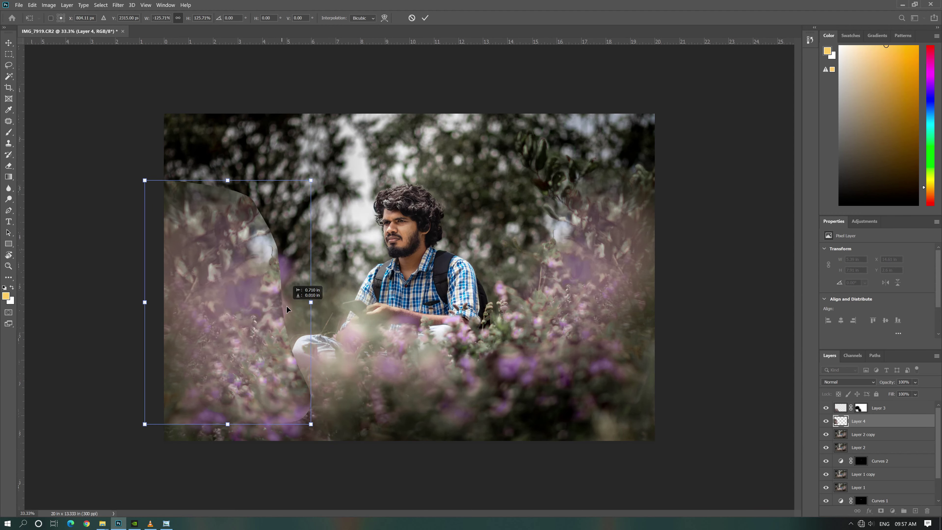
pyautogui.moveTo(277, 306); pyautogui.dragTo(283, 304)
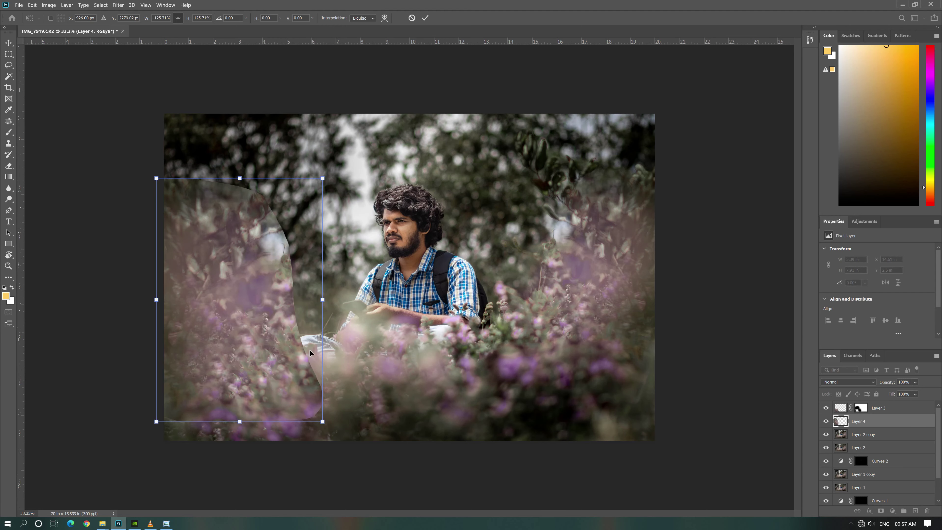
pyautogui.moveTo(343, 436); pyautogui.dragTo(358, 421)
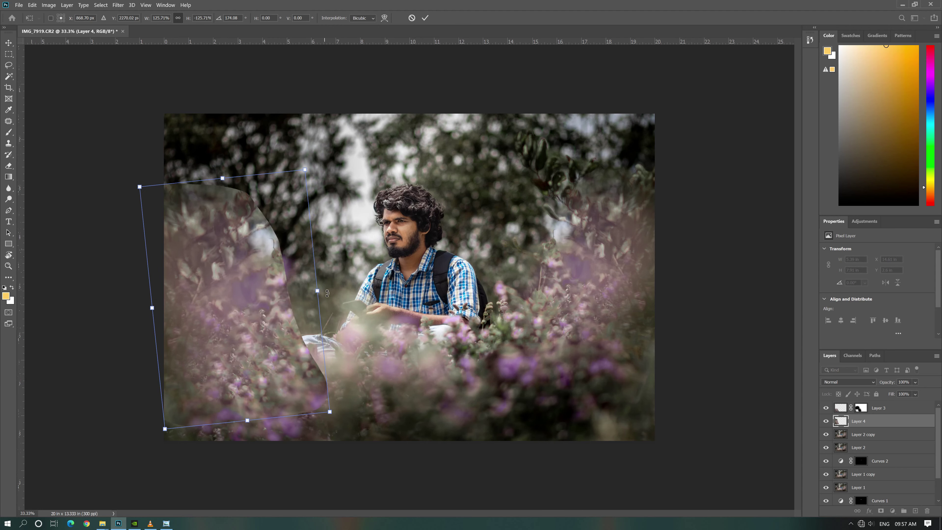
pyautogui.moveTo(322, 291)
pyautogui.mouseDown()
pyautogui.moveTo(359, 292)
pyautogui.moveTo(332, 284)
pyautogui.mouseUp()
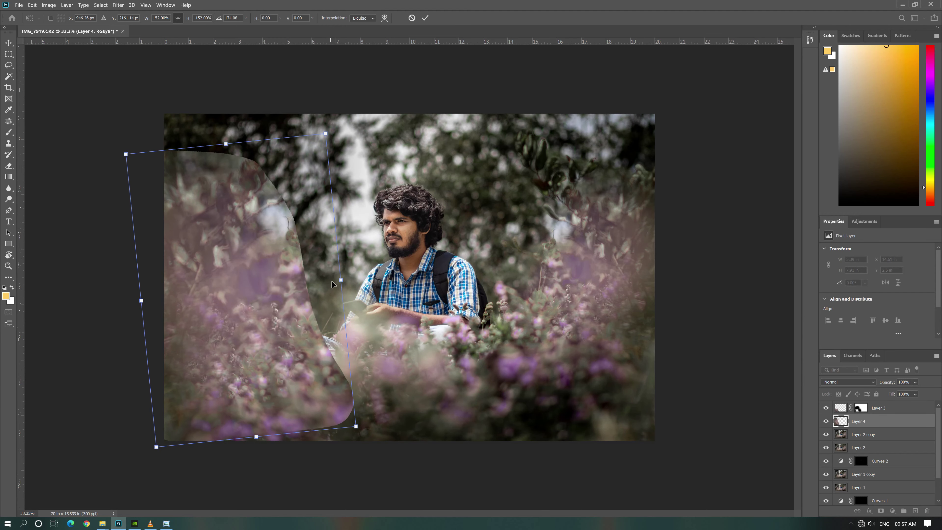
pyautogui.click(430, 19)
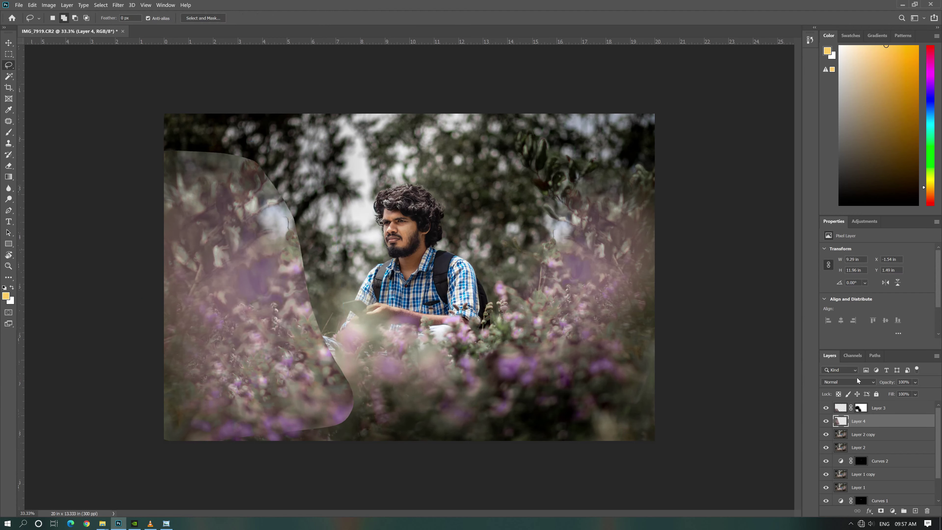
pyautogui.click(849, 381)
# - Set Layer 4 to Lighten, add a mask, and paint black over its bottom and head-side edges
pyautogui.click(835, 370)
pyautogui.click(880, 510)
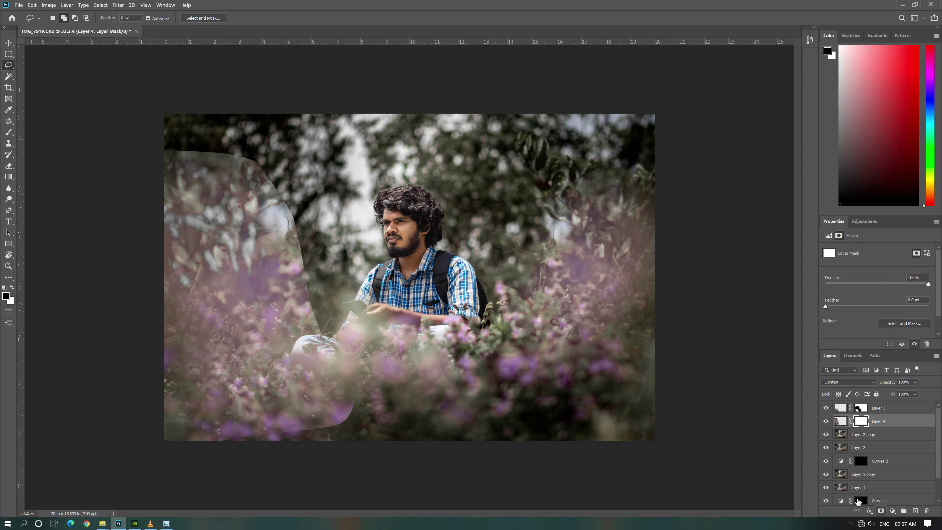
pyautogui.click(8, 132)
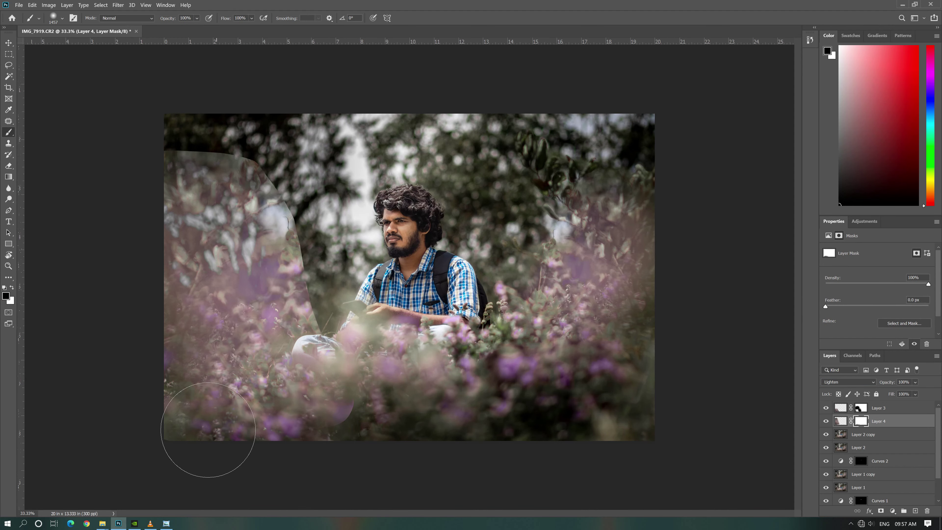
pyautogui.moveTo(347, 410); pyautogui.dragTo(336, 400)
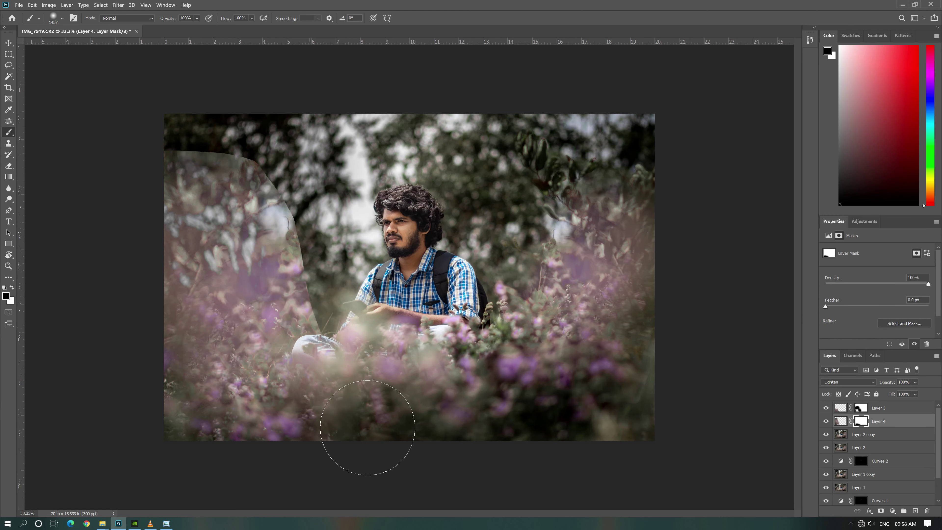
pyautogui.moveTo(356, 327)
pyautogui.mouseDown()
pyautogui.moveTo(331, 241)
pyautogui.moveTo(192, 195)
pyautogui.mouseUp()
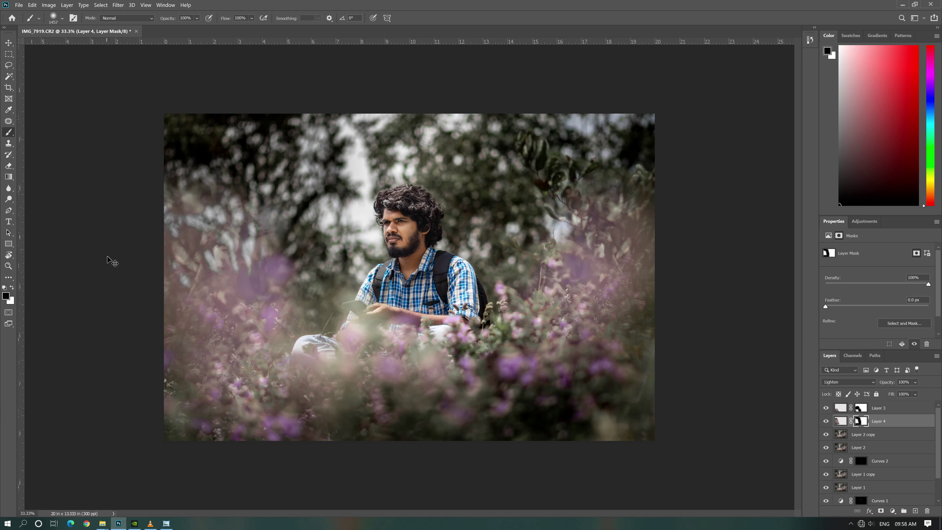
pyautogui.click(840, 421)
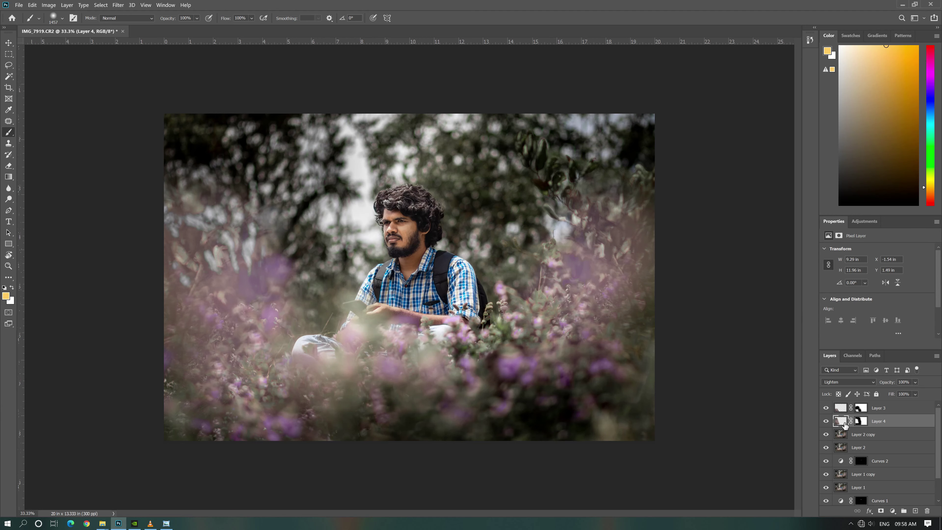
# - Add a Curves 3 adjustment clipped to Layer 4 and pull the curve down to darken it
pyautogui.click(899, 512)
pyautogui.click(890, 393)
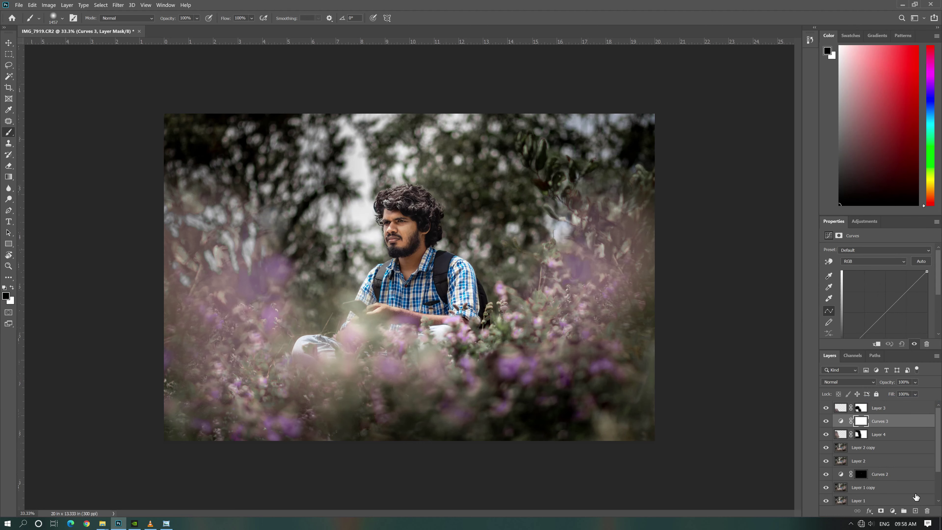
pyautogui.keyDown('alt'); pyautogui.click(852, 429); pyautogui.keyUp('alt')
pyautogui.moveTo(890, 322); pyautogui.dragTo(893, 319)
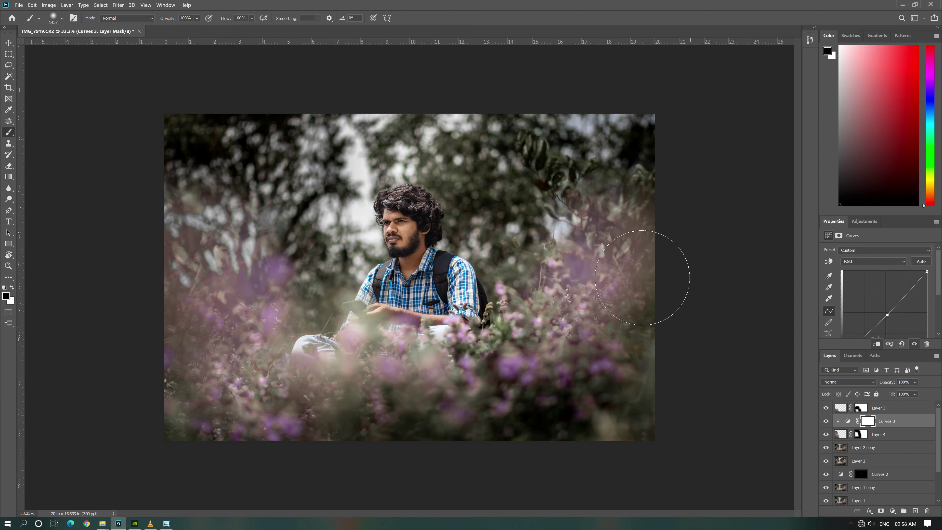
pyautogui.click(861, 434)
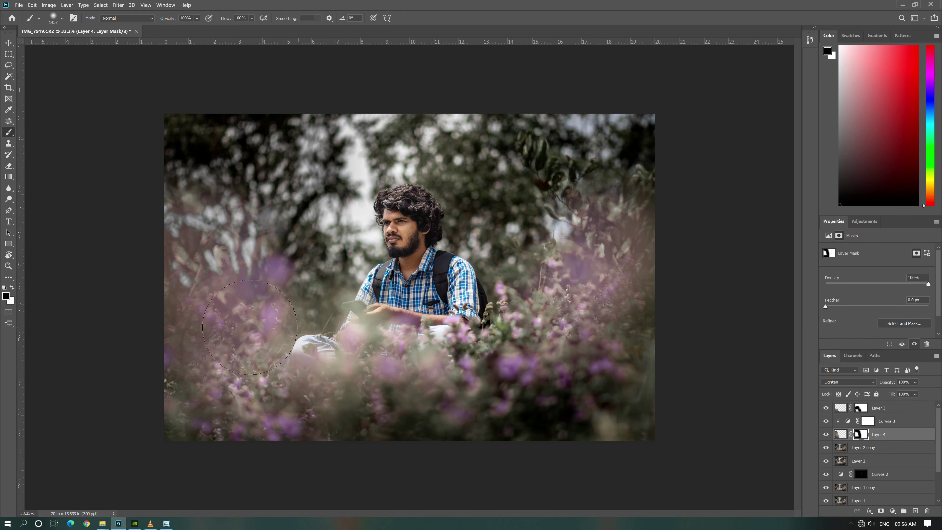
# - Paint more of Layer 4's mask along the left edge with a lower-opacity brush
pyautogui.click(165, 304)
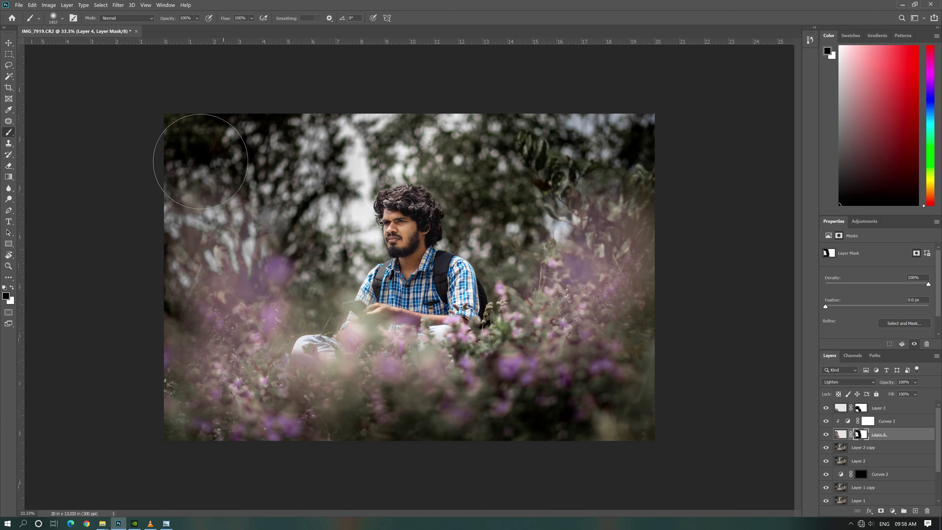
pyautogui.click(197, 18)
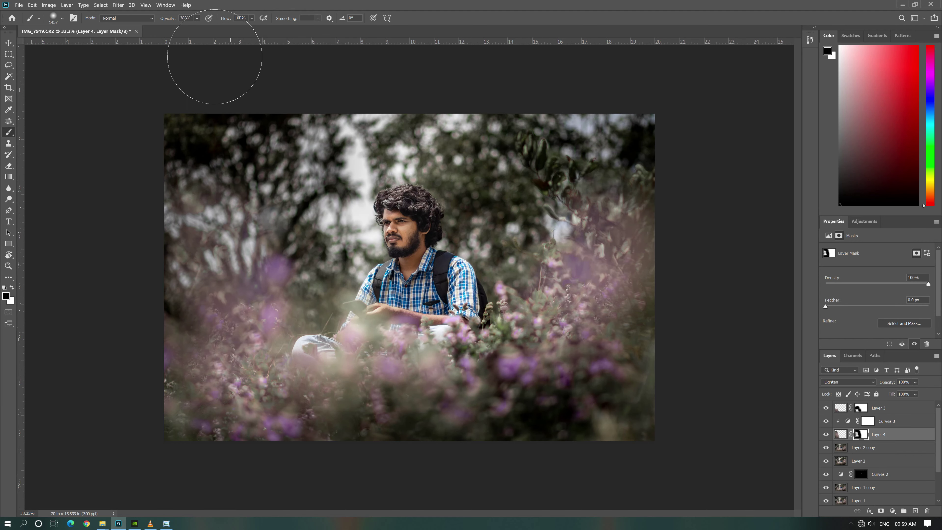
pyautogui.click(197, 18)
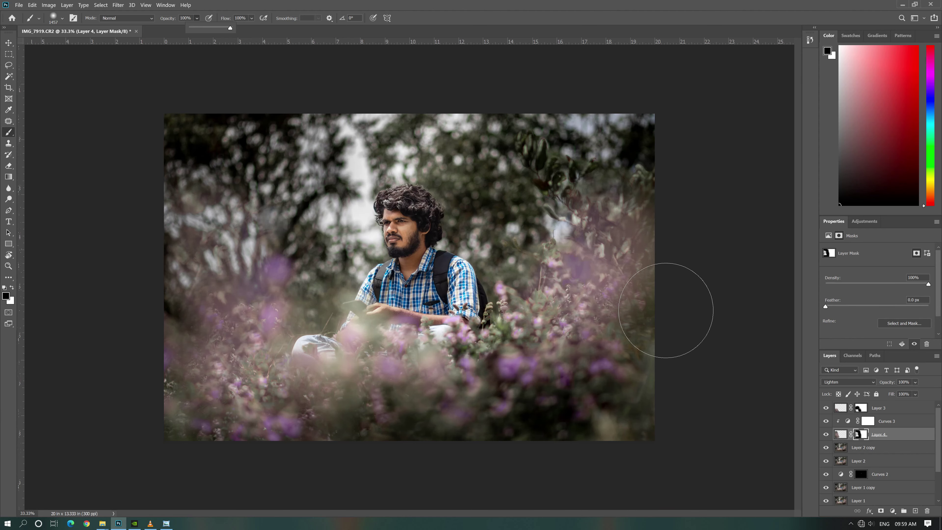
pyautogui.click(13, 47)
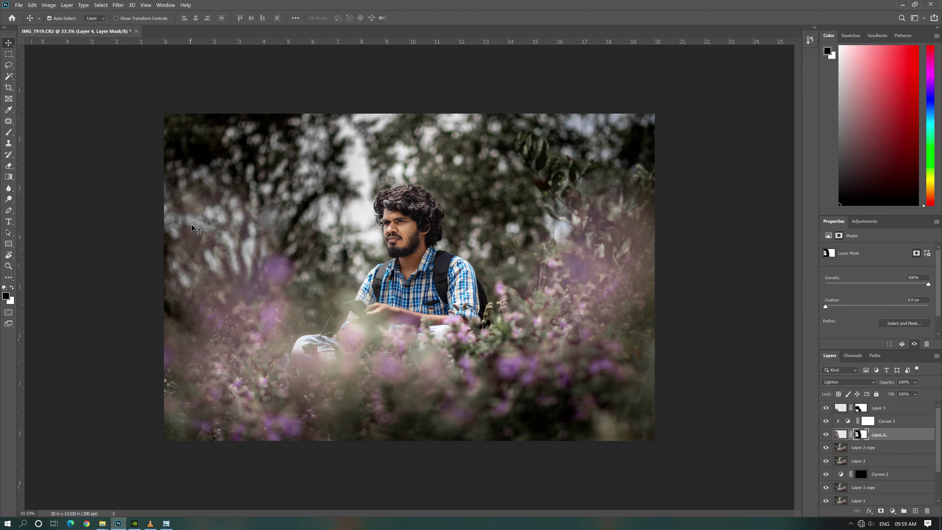
pyautogui.hotkey('ctrl', '0')
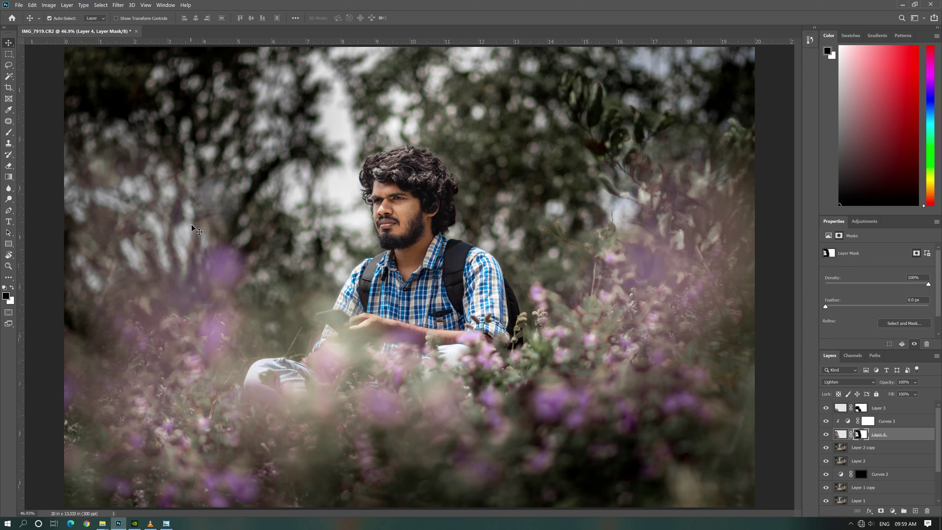